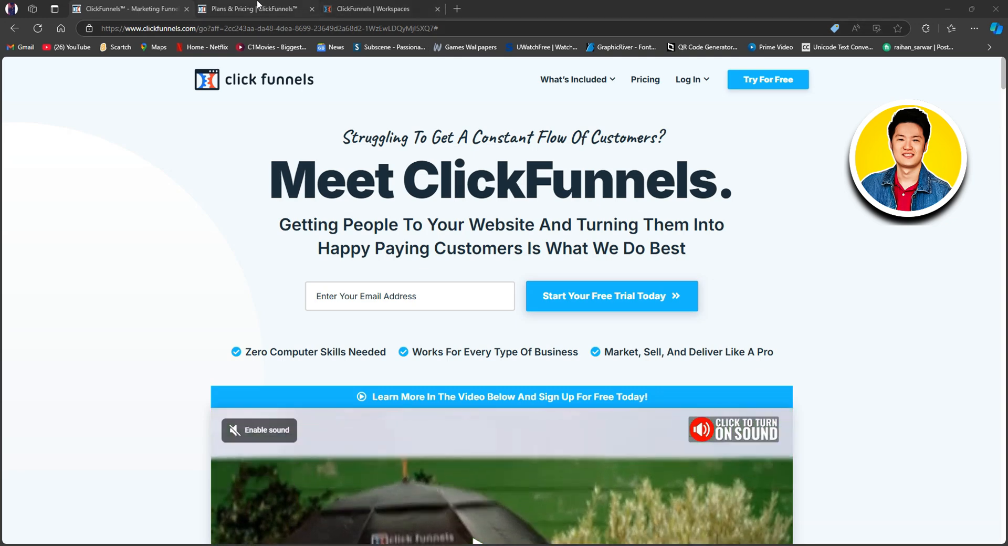
- Review the annual and monthly plan pricing, and check the login options on the ClickFunnels home page
left_click(256, 2)
scroll(776, 249, "down", 2)
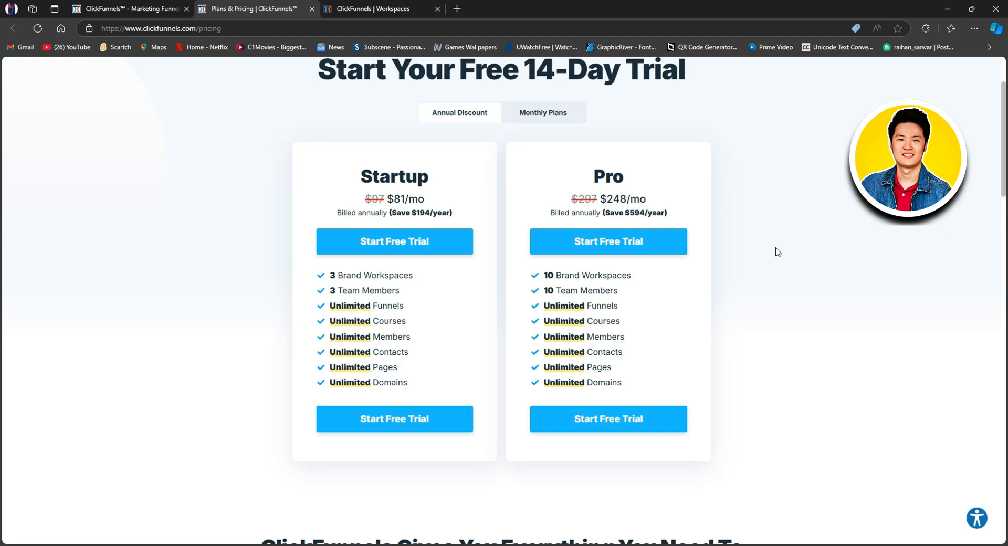
left_click(564, 111)
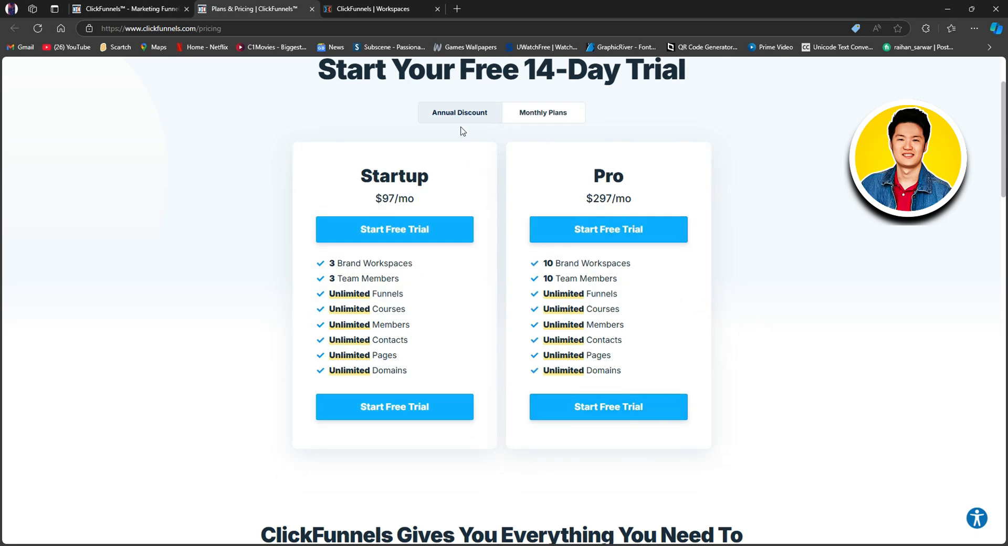
left_click(136, 9)
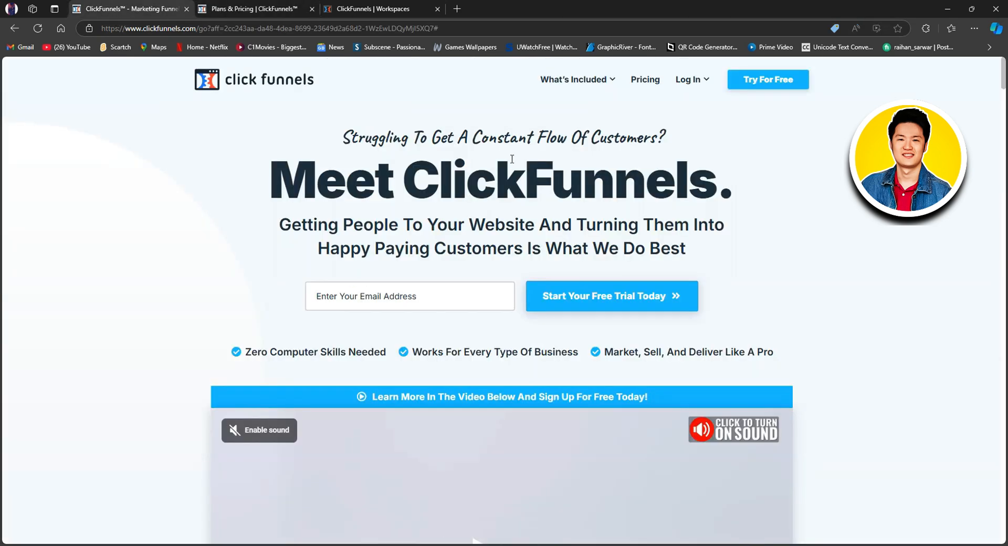
mouse_move(687, 89)
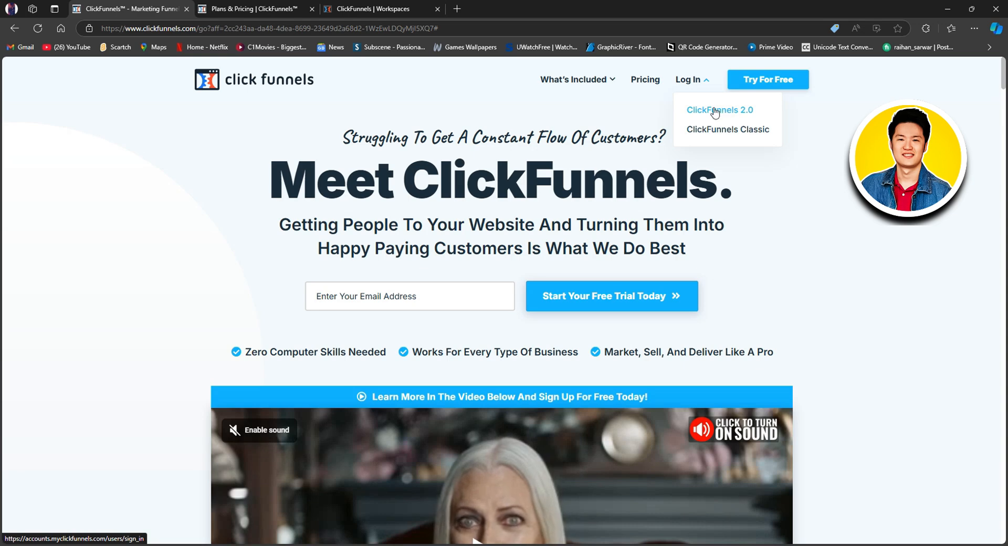
- Switch to the workspace dashboard and add the Courses app from the list of available apps
left_click(375, 10)
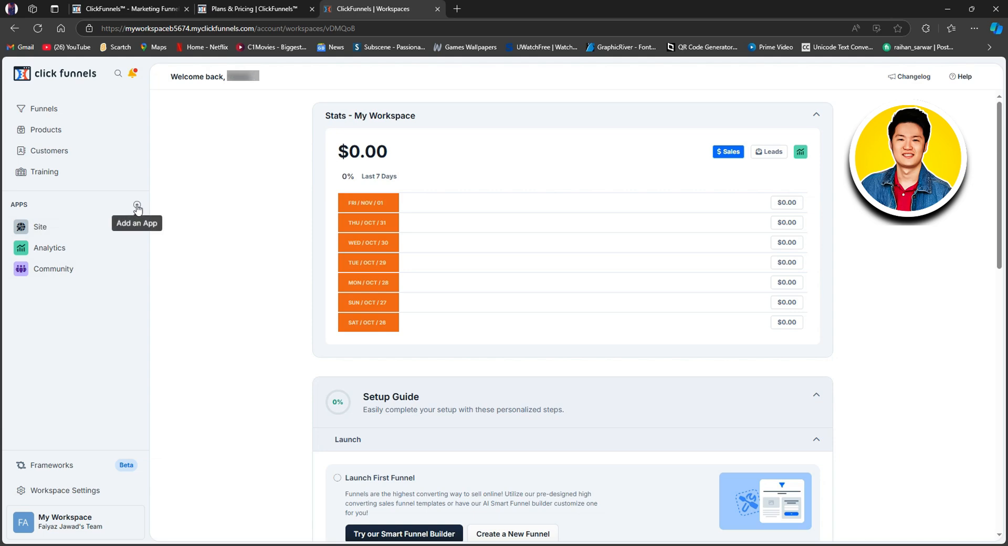
left_click(135, 209)
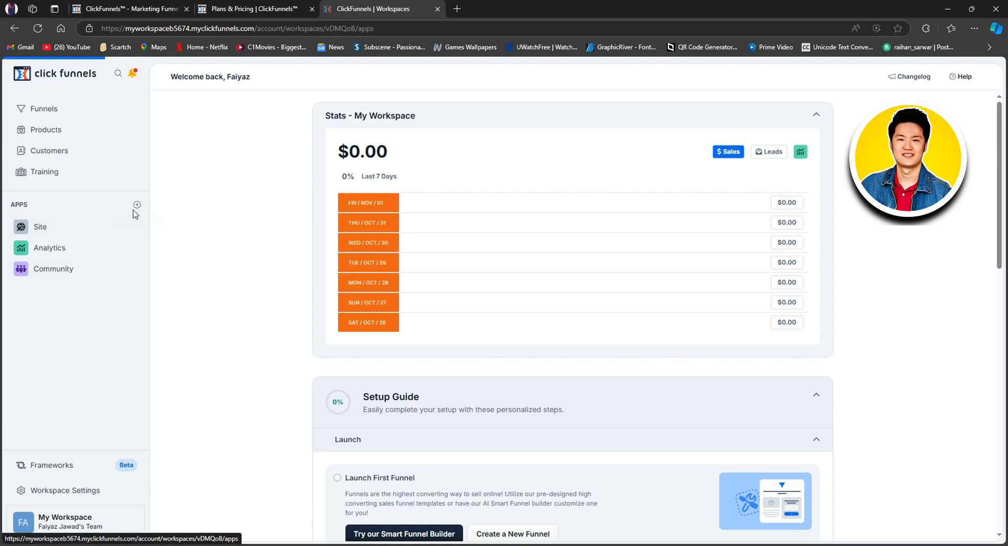
scroll(690, 336, "down", 6)
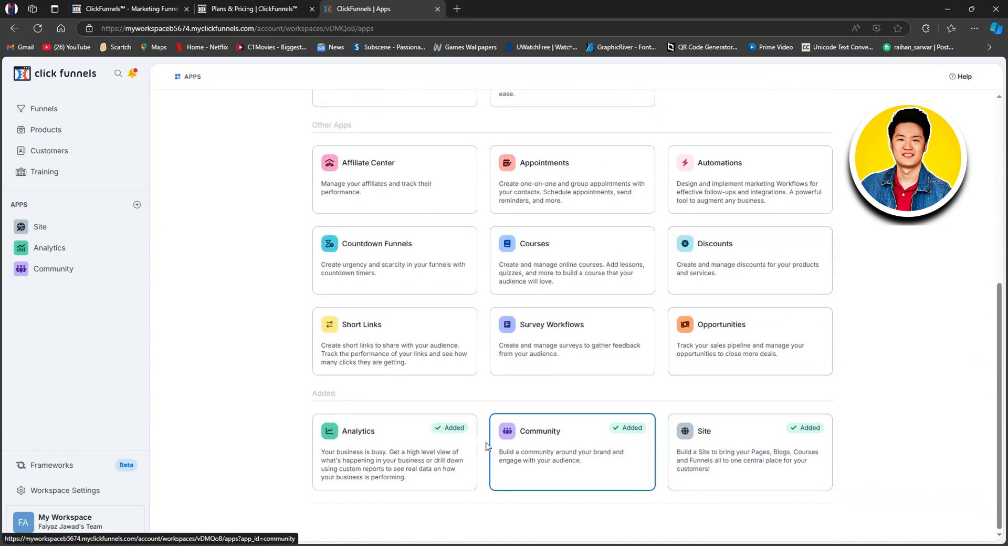
left_click(545, 262)
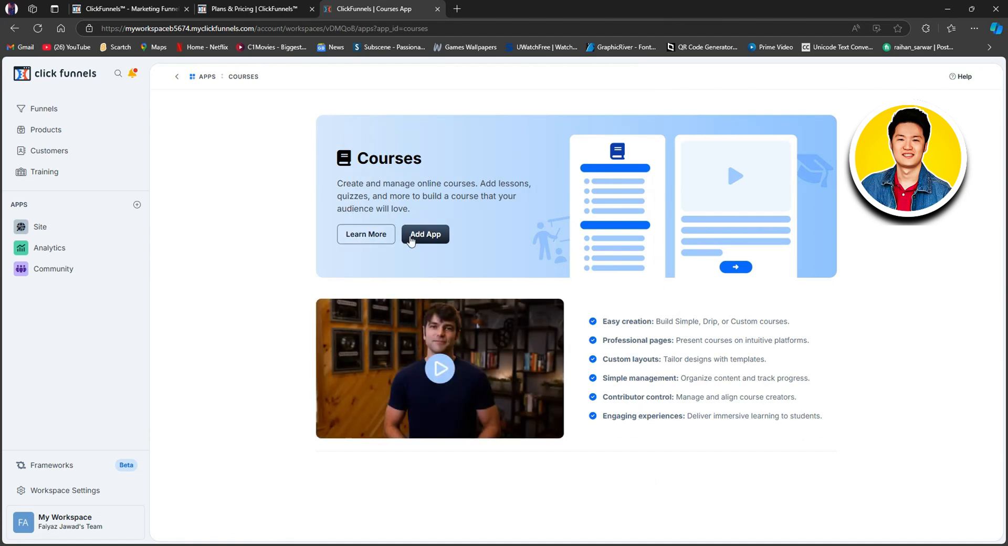
left_click(431, 237)
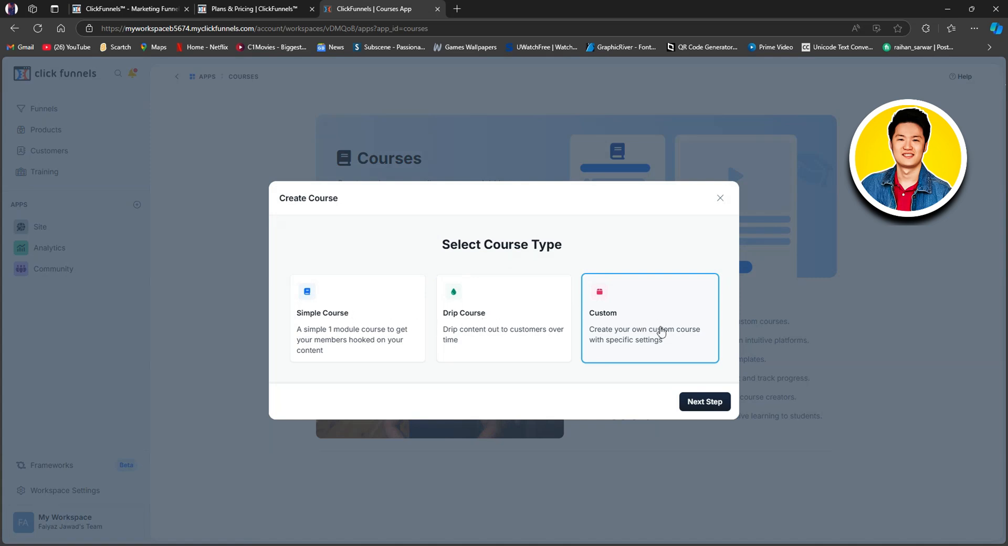
- Proceed to the course details and enter the title "Social Media" and the description "Demo"
left_click(716, 402)
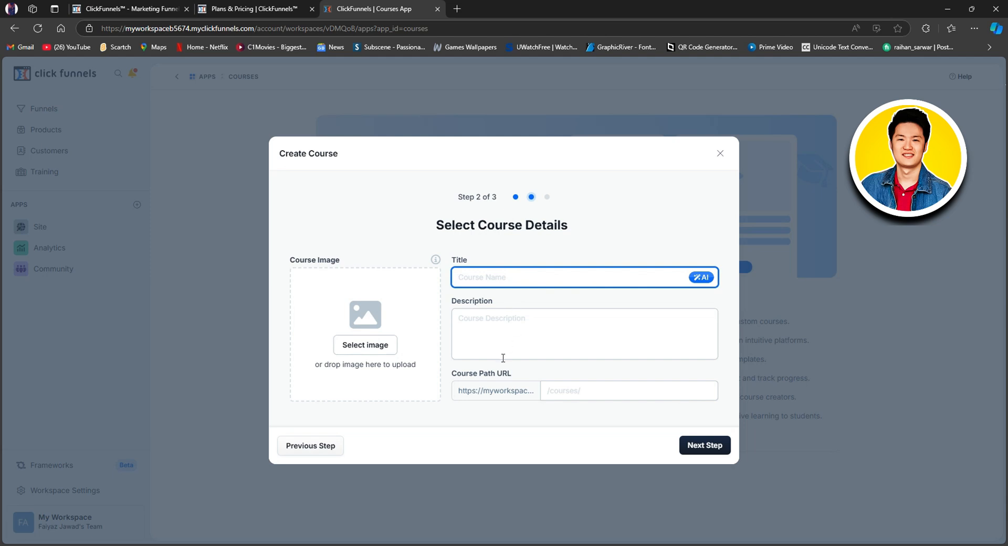
type("Social Media")
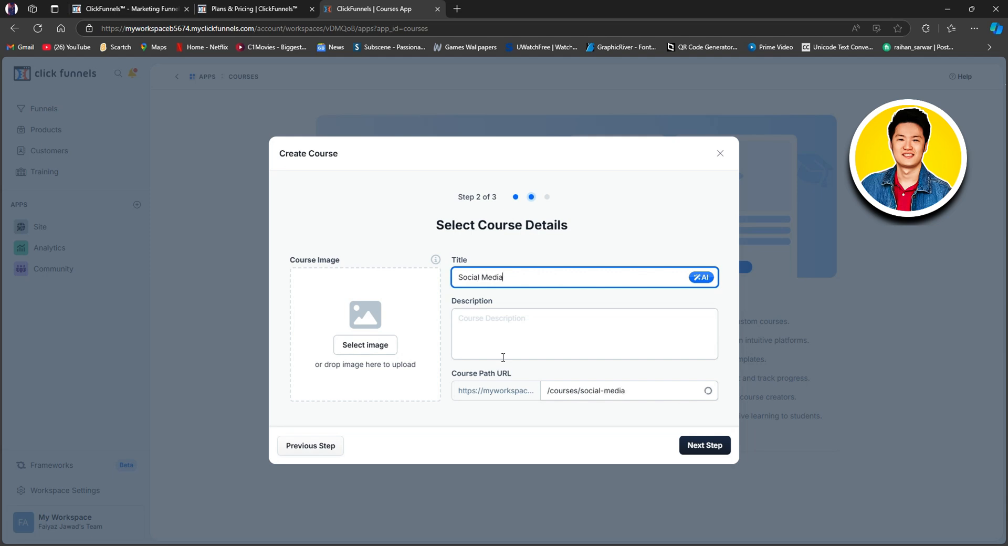
left_click(513, 332)
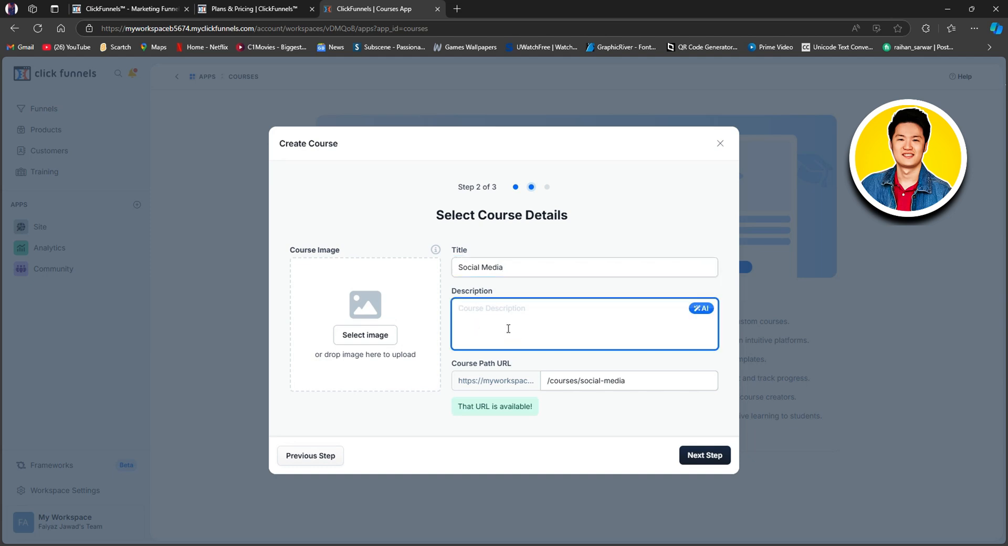
type("Demo")
- Browse the image gallery for a course image and close it without choosing one
left_click(375, 338)
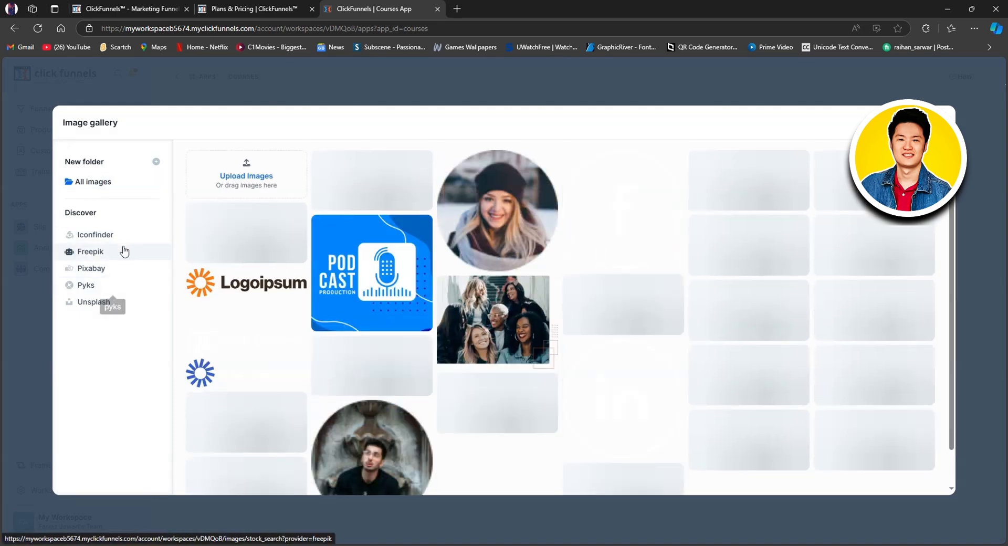
scroll(639, 349, "down", 3)
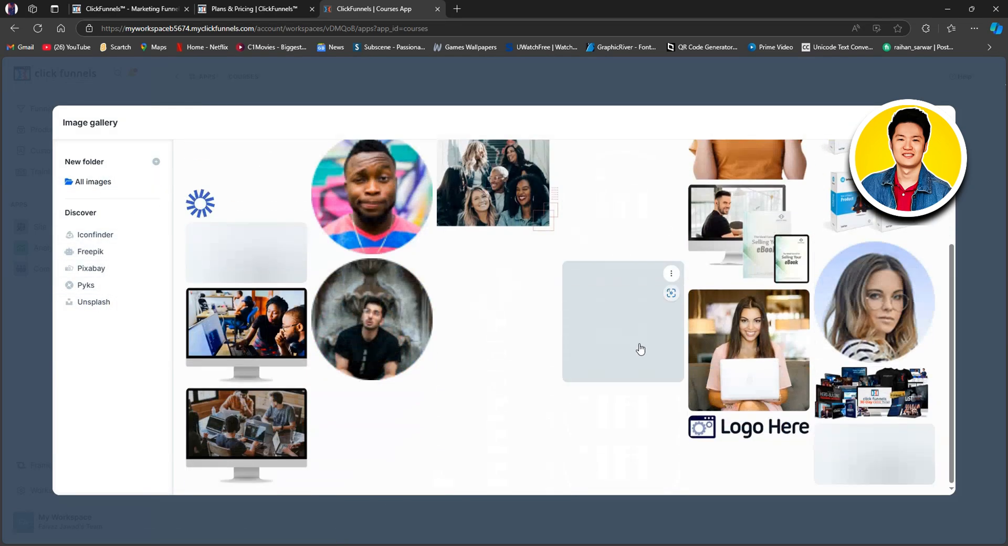
scroll(361, 330, "up", 3)
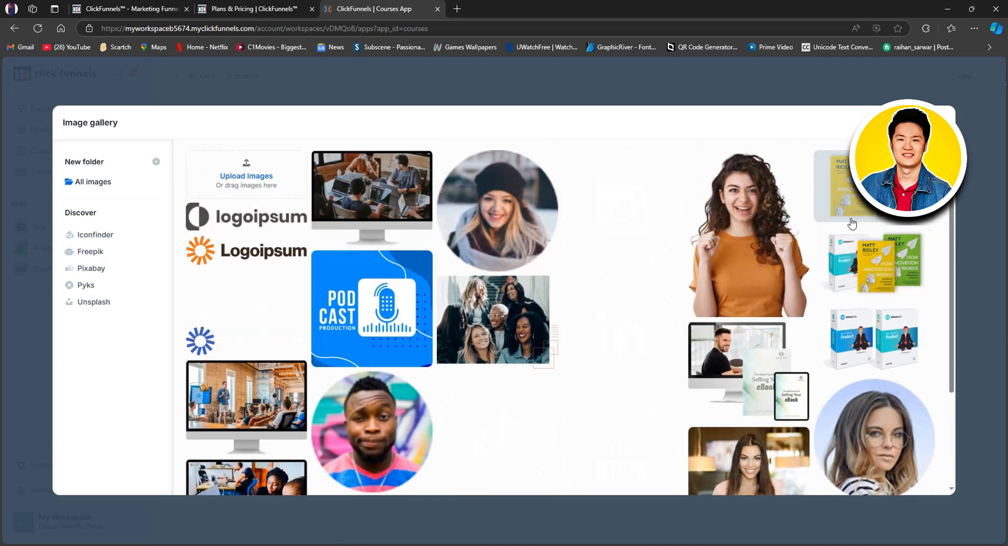
scroll(362, 330, "down", 2)
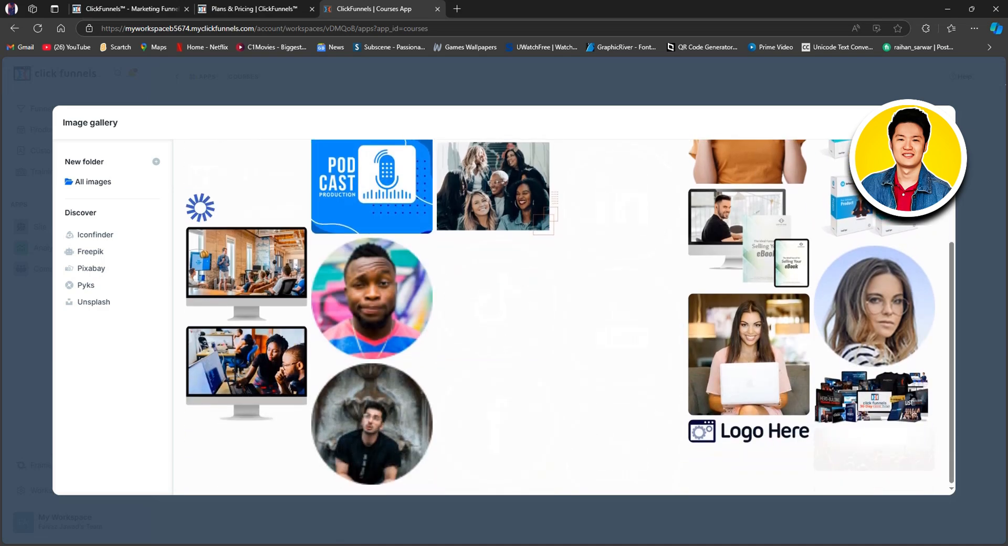
left_click(937, 123)
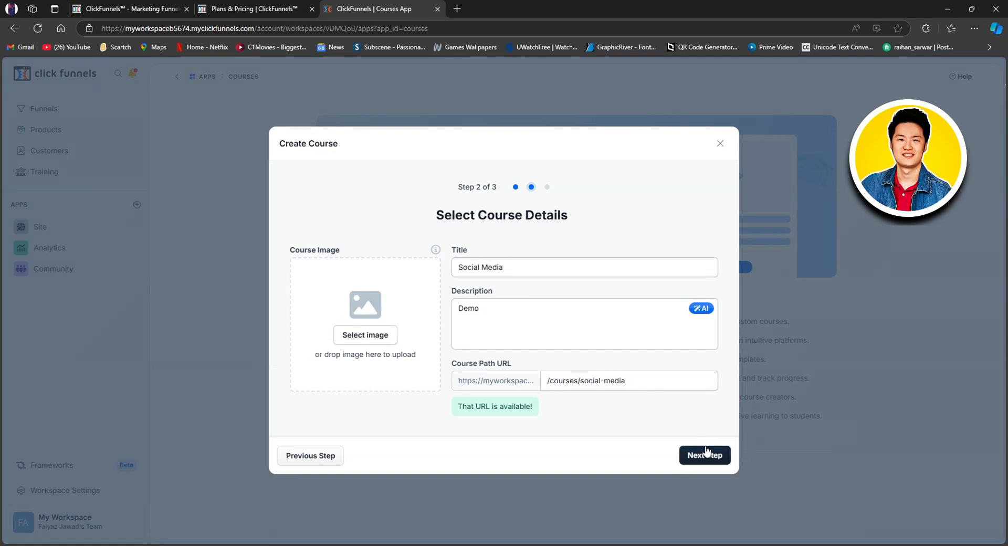
- Finish creating the Social Media course and view its product access settings
left_click(728, 454)
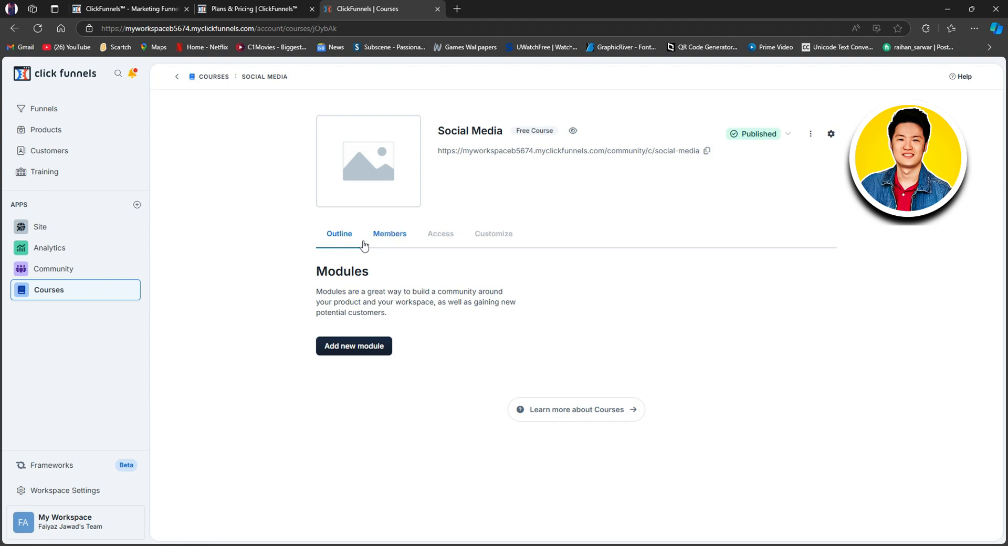
left_click(438, 237)
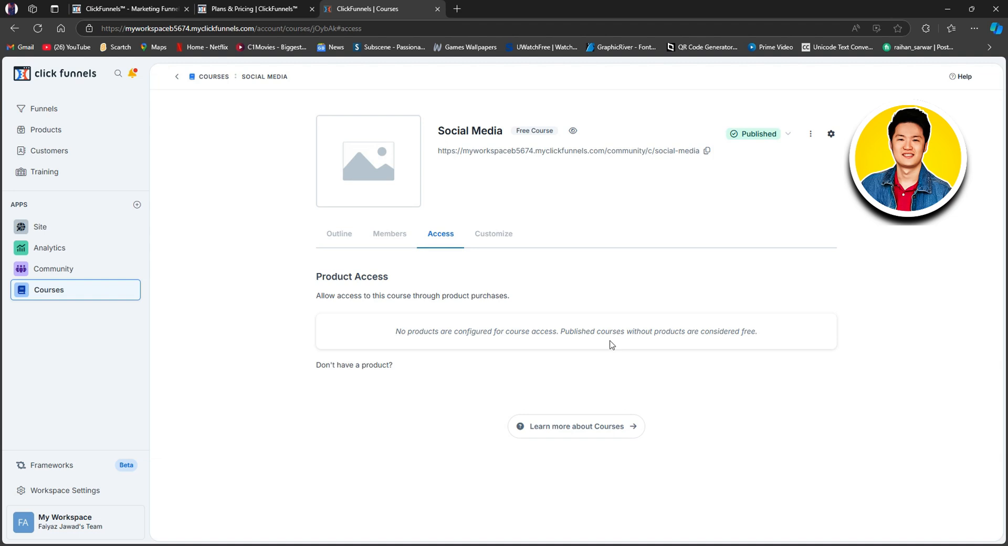
left_click(97, 132)
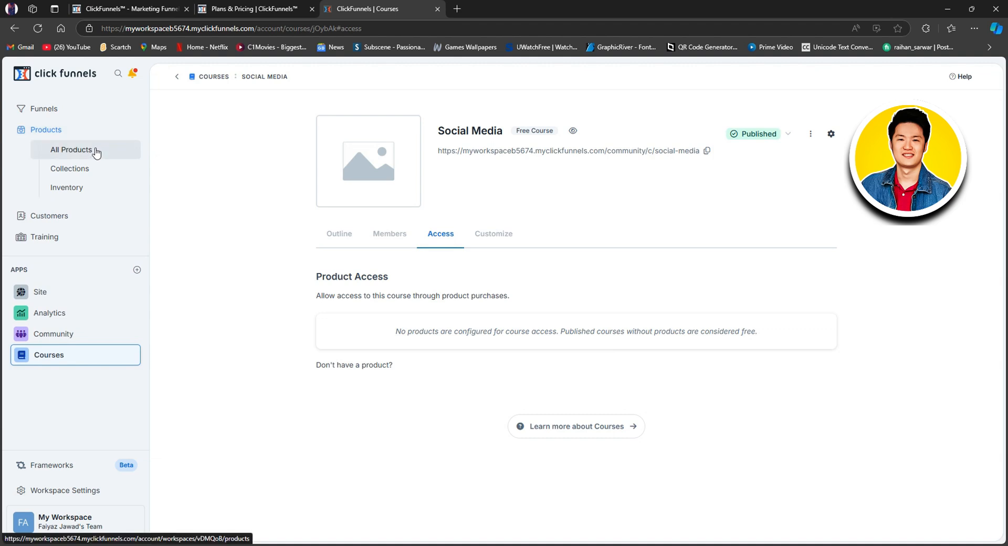
left_click(93, 151)
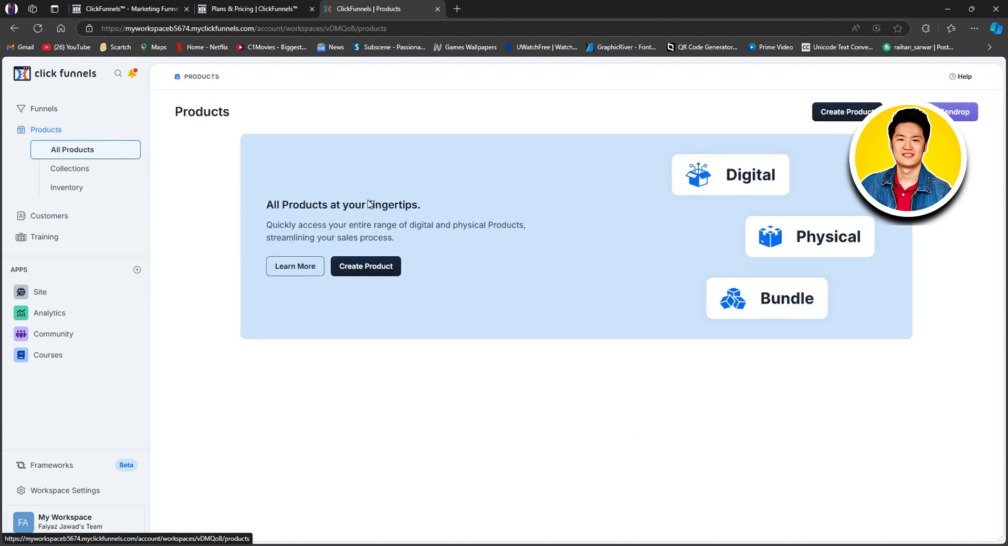
left_click(380, 267)
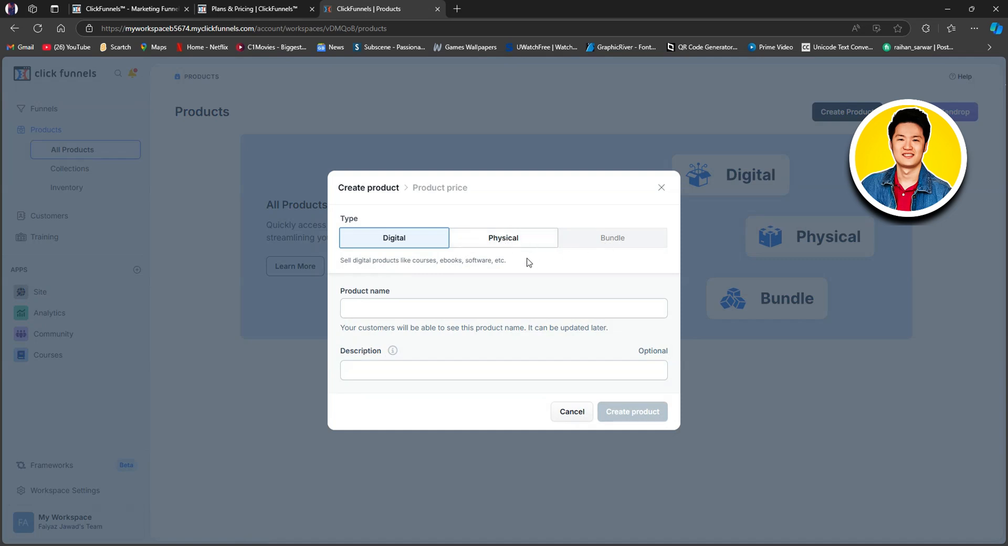
left_click(428, 305)
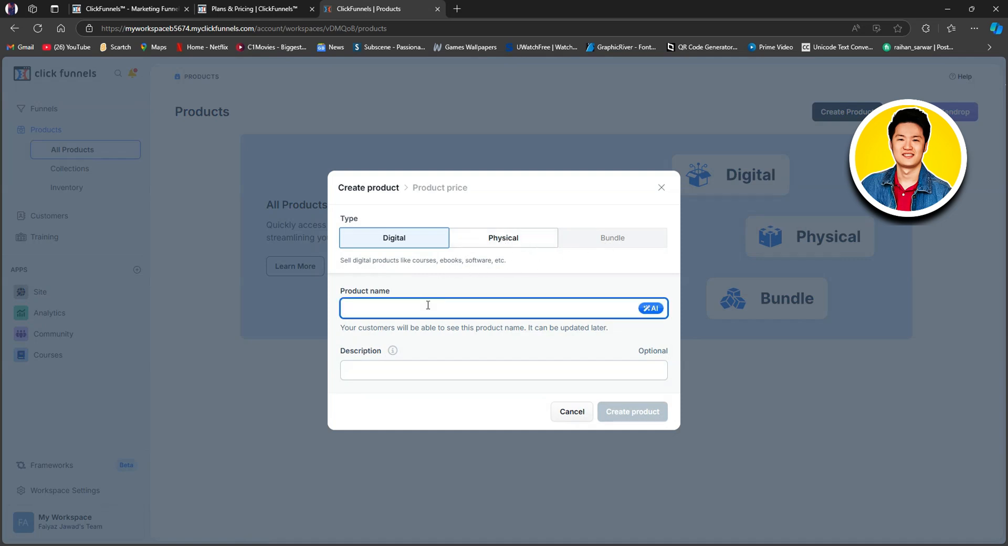
type("tech")
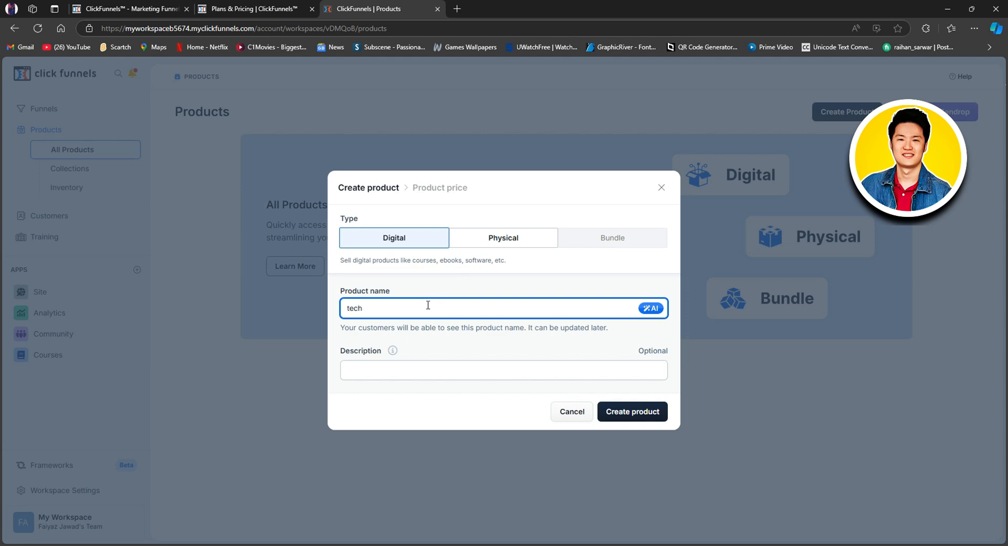
left_click(426, 375)
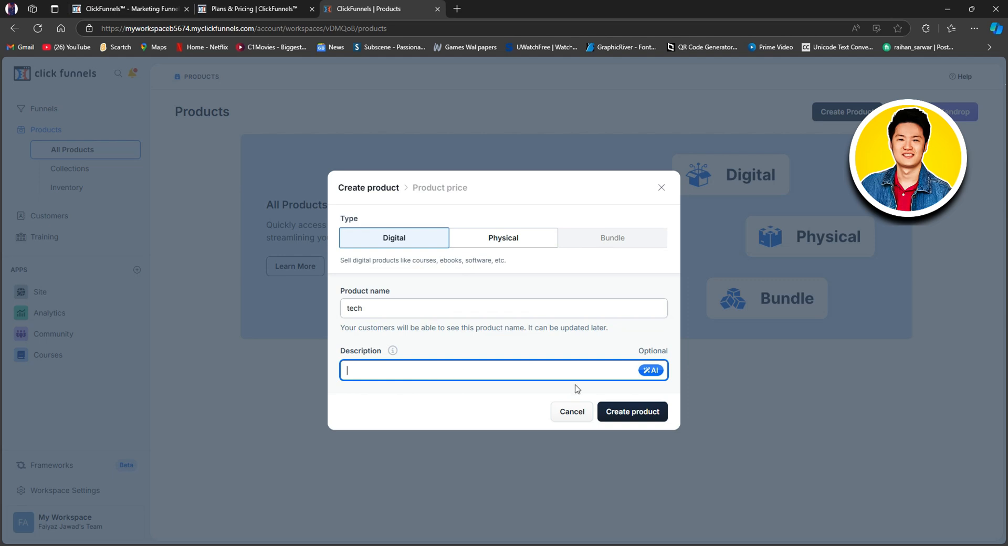
left_click(563, 413)
left_click(553, 93)
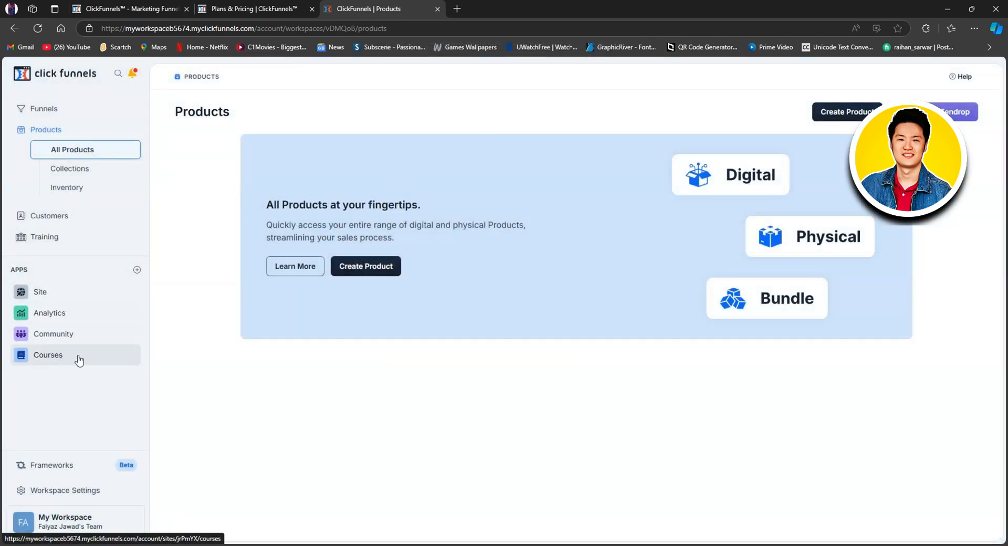
- In the Social Media course, start a new module with no parent, titled "Management" and described as "Lets Go"
left_click(79, 360)
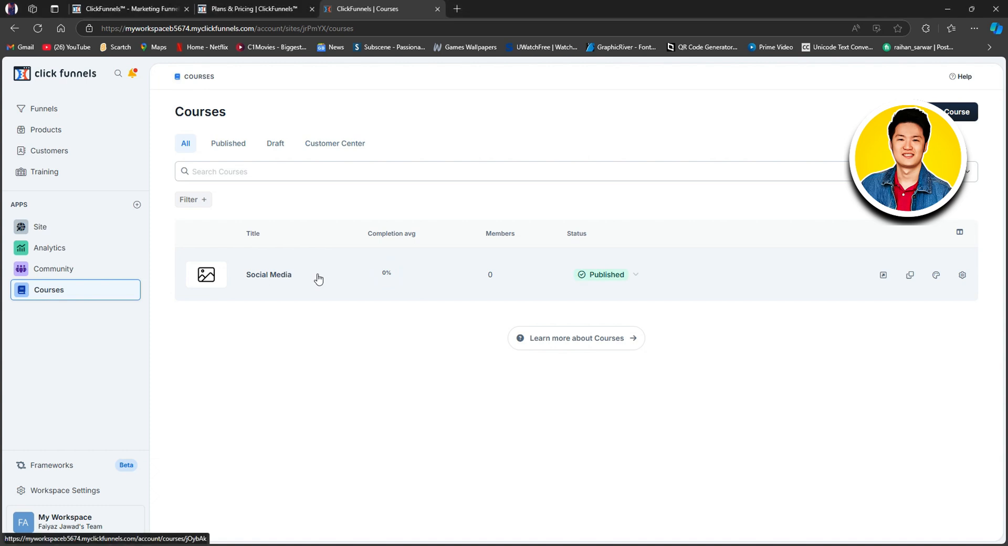
left_click(318, 279)
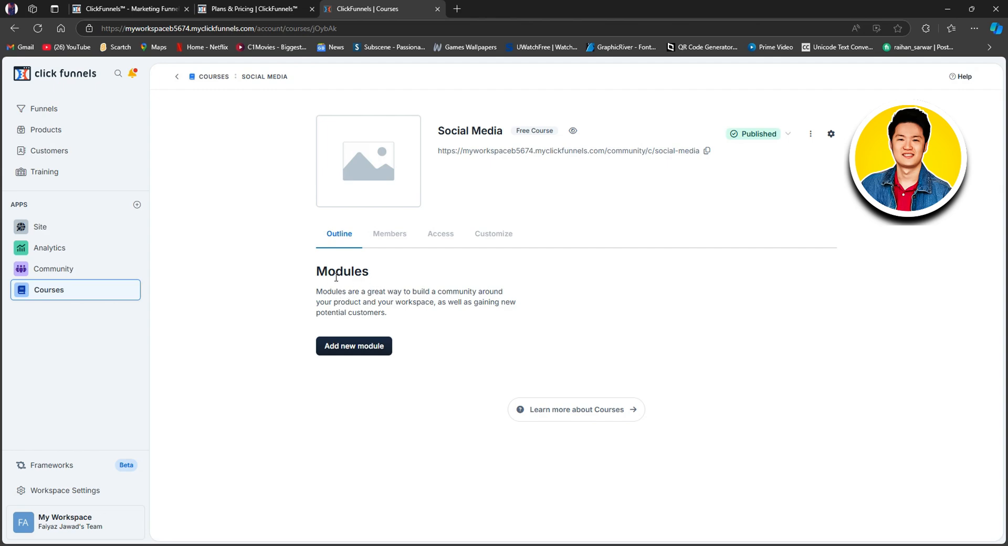
left_click(360, 344)
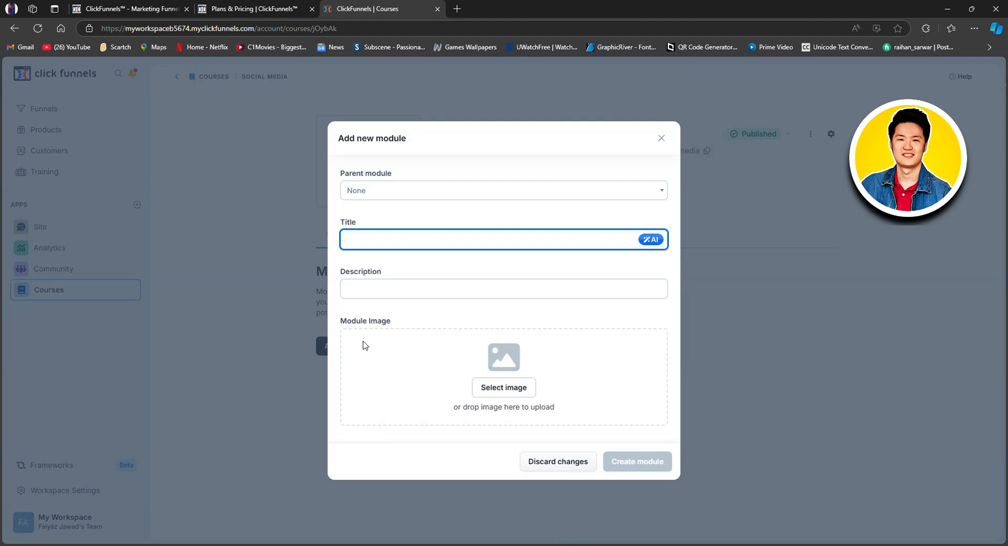
left_click(658, 193)
left_click(408, 228)
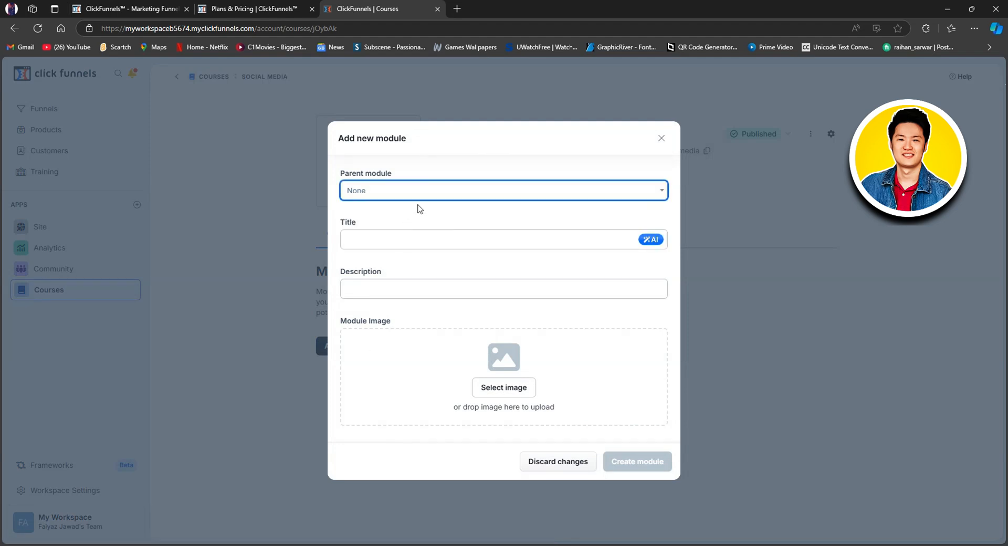
left_click(373, 241)
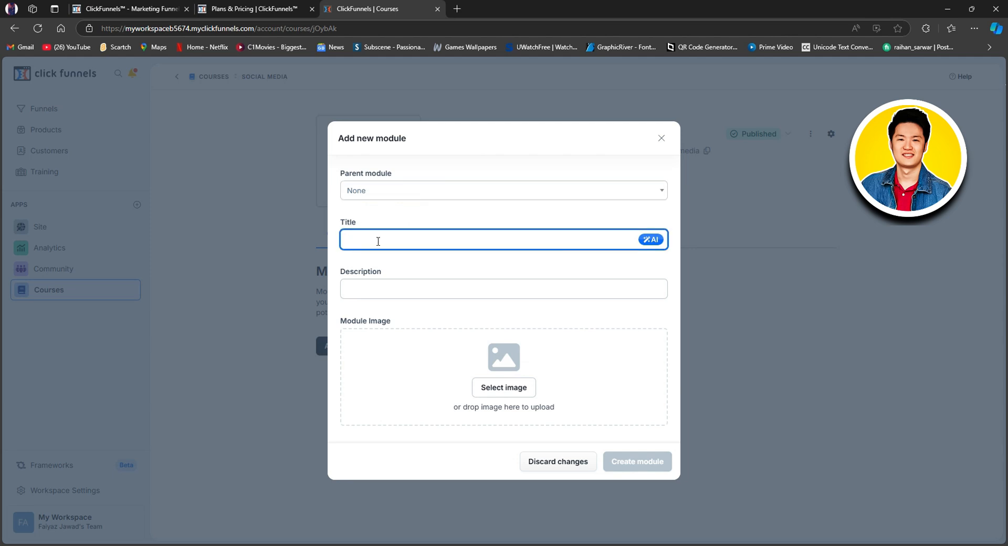
type("Management")
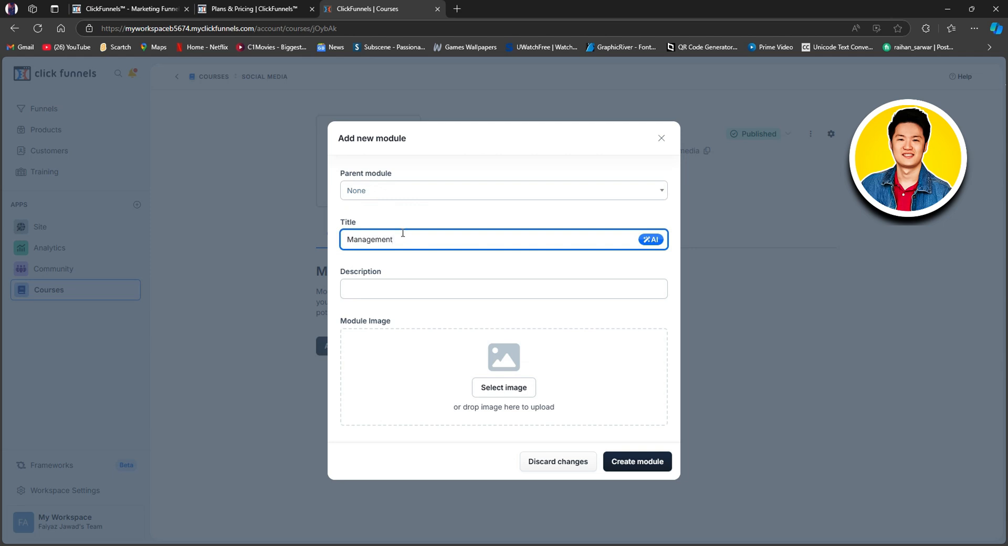
left_click(380, 291)
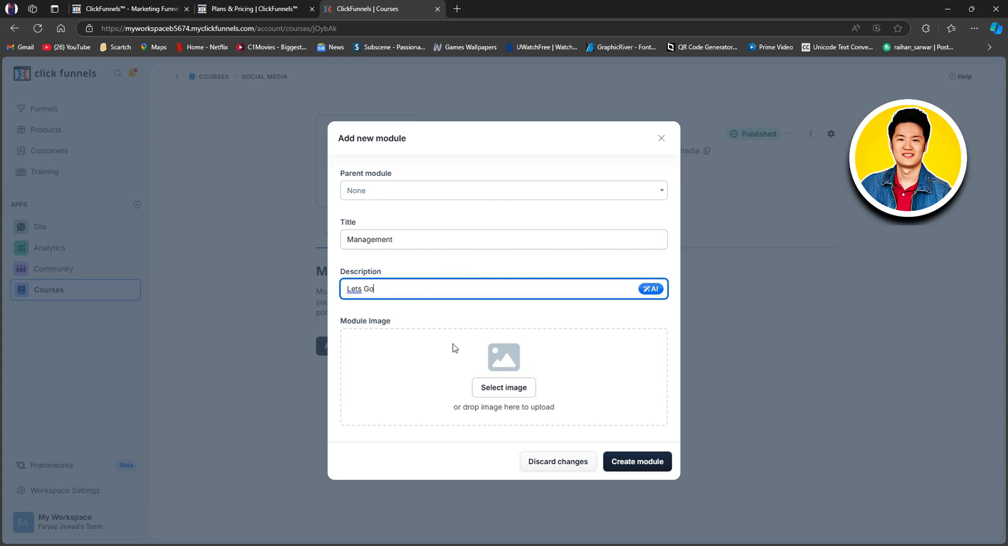
- Look at the Freepik and Pixabay sources in the image gallery for a module image and close it without choosing one
left_click(522, 389)
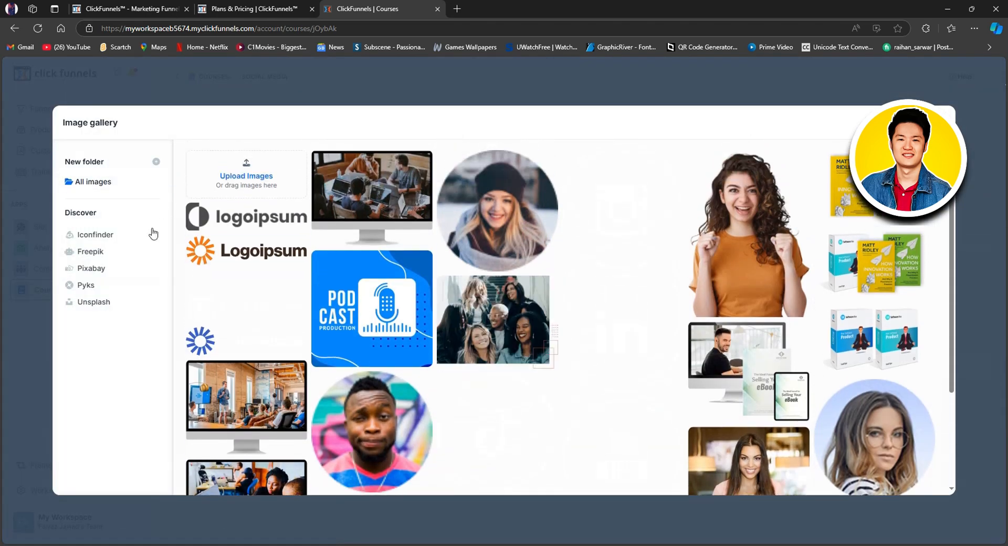
left_click(121, 259)
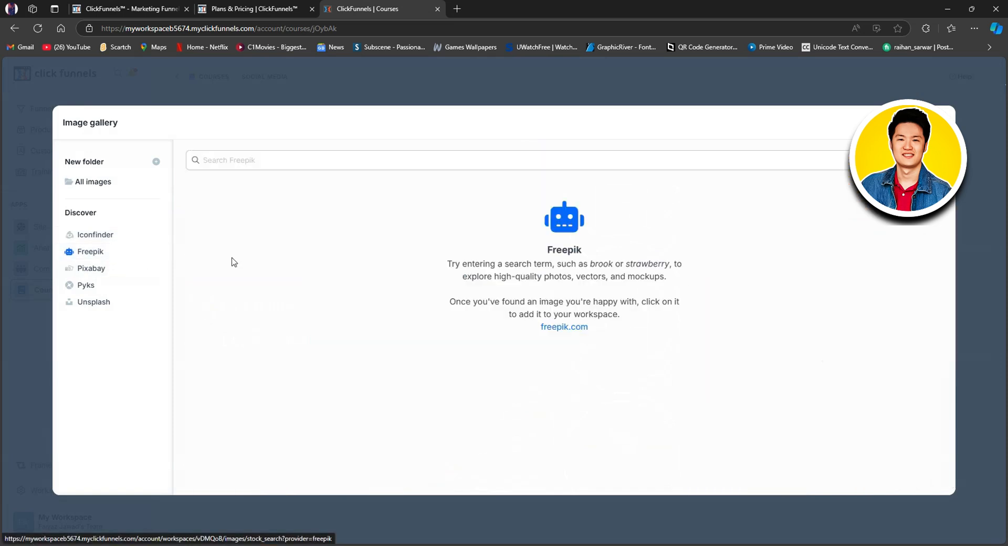
left_click(137, 275)
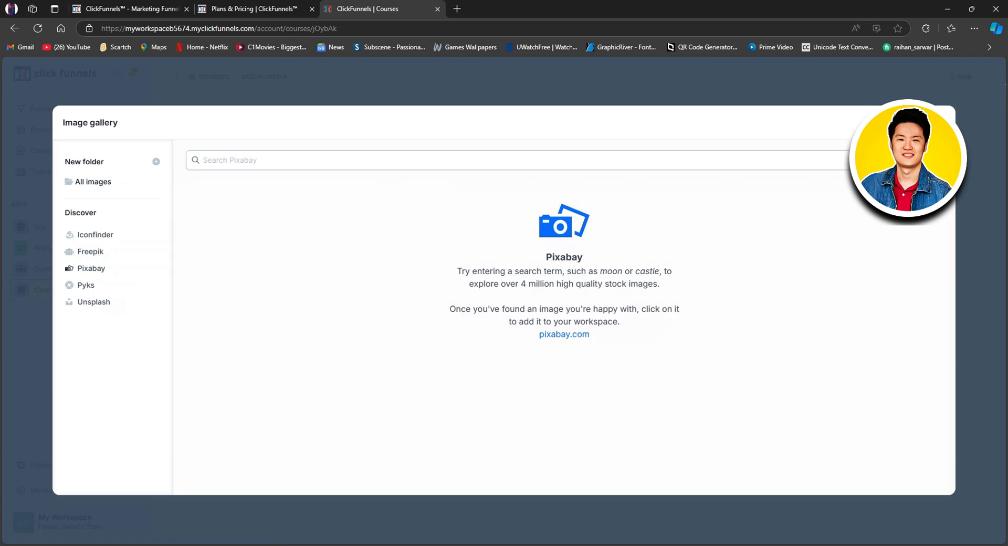
left_click(937, 123)
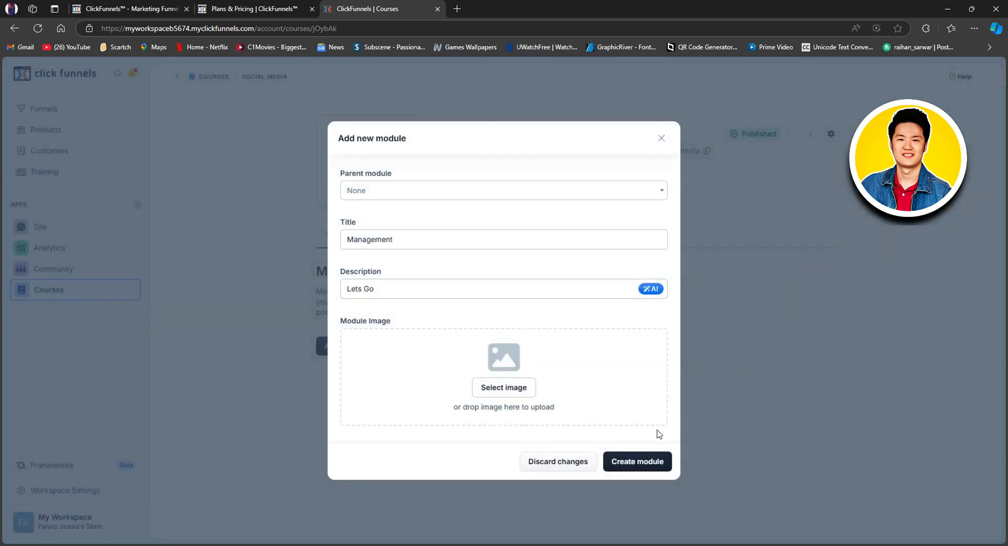
- Create the Management module and add a lesson titled "getting Leads" to it
left_click(653, 461)
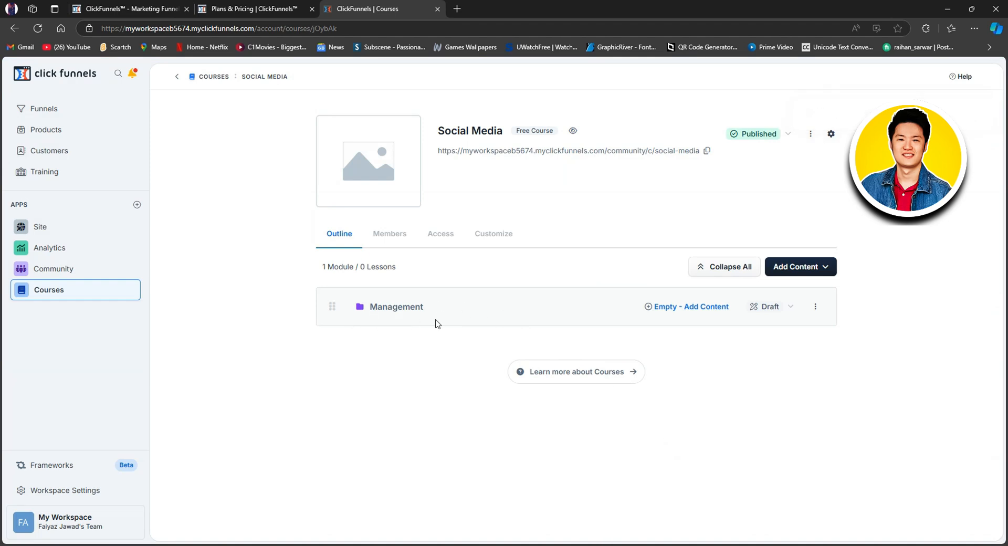
left_click(651, 308)
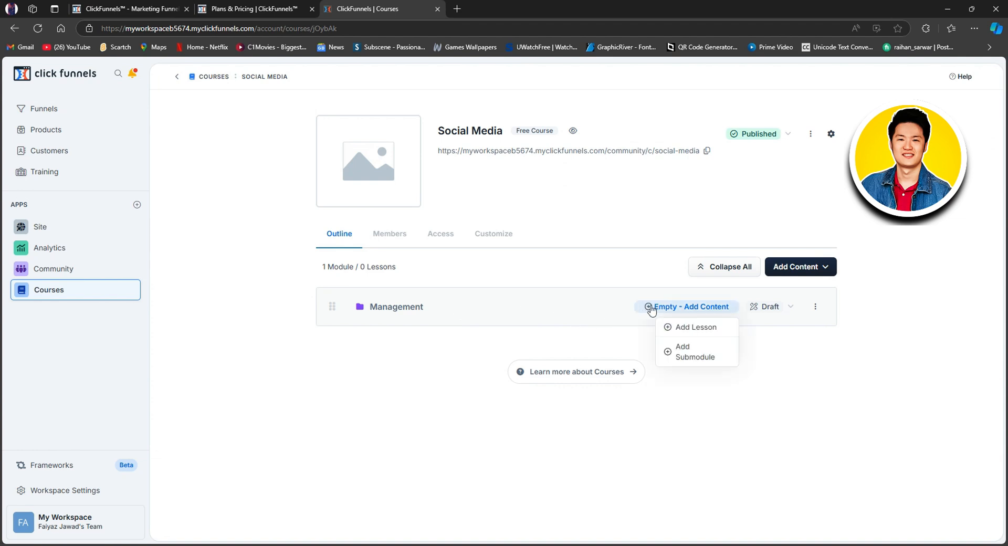
left_click(688, 331)
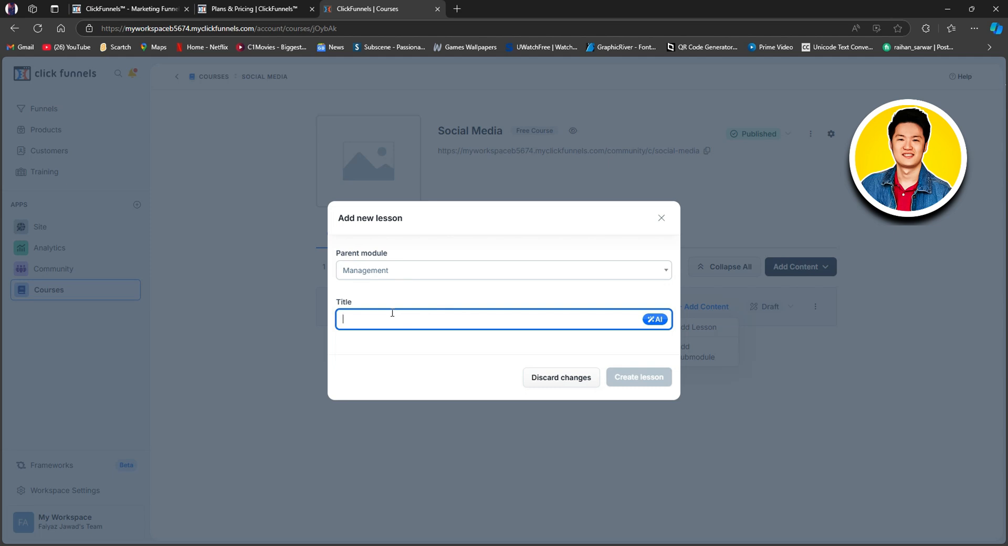
type("getting Leads")
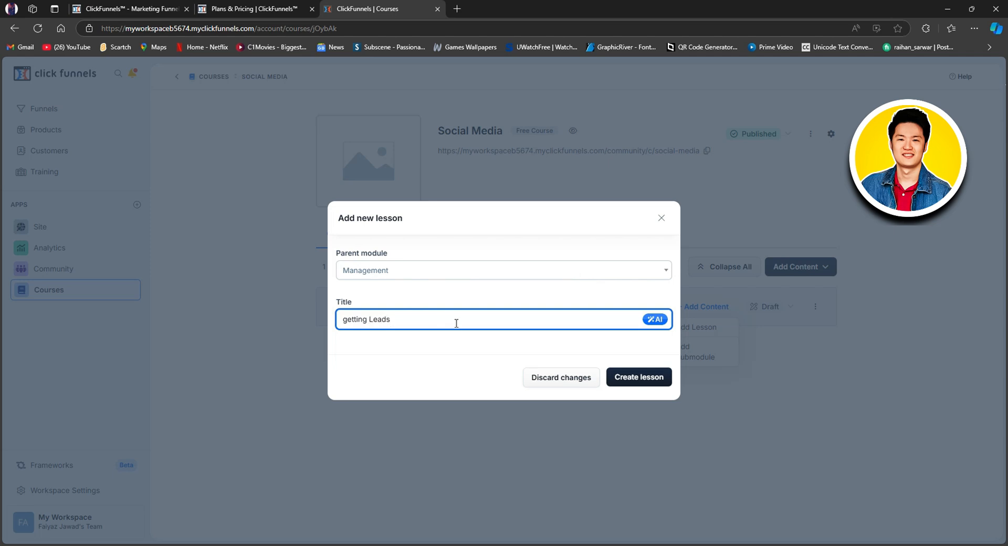
left_click(660, 320)
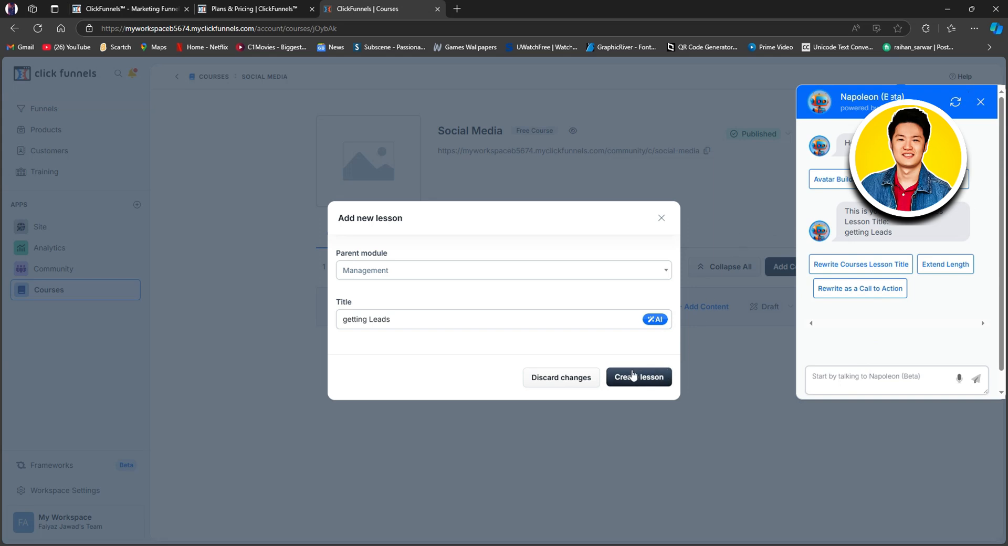
left_click(631, 380)
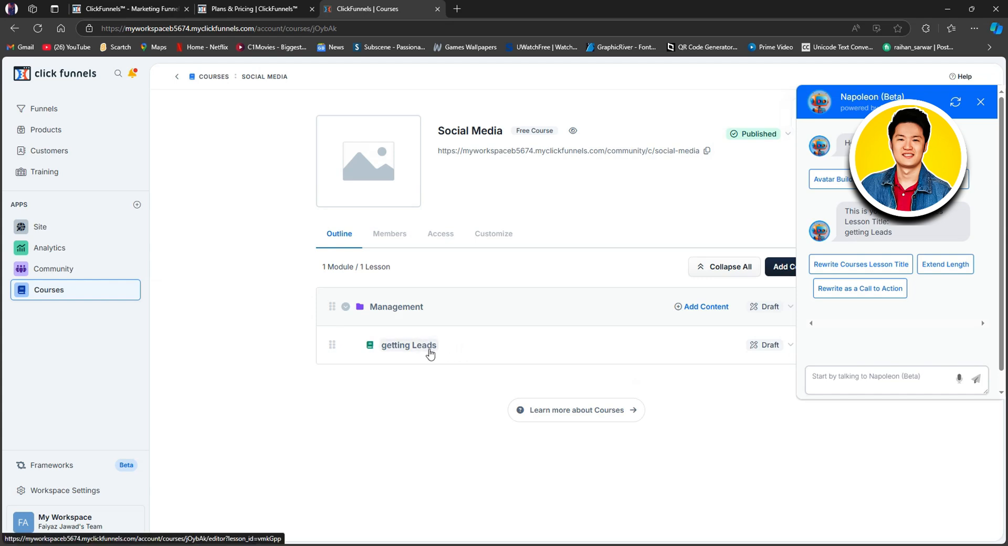
- Open the "getting Leads" lesson for editing and look over its media and path settings
left_click(430, 351)
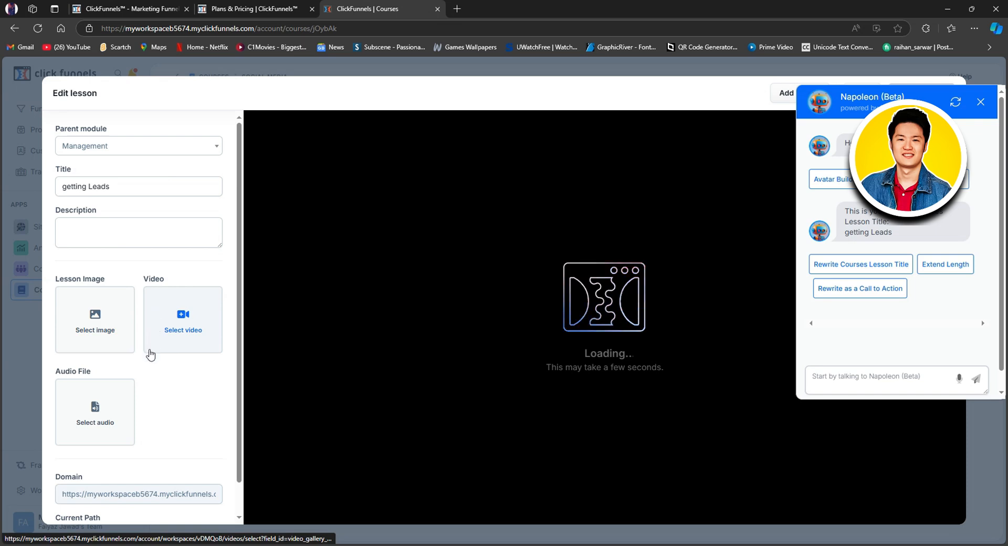
scroll(119, 407, "down", 1)
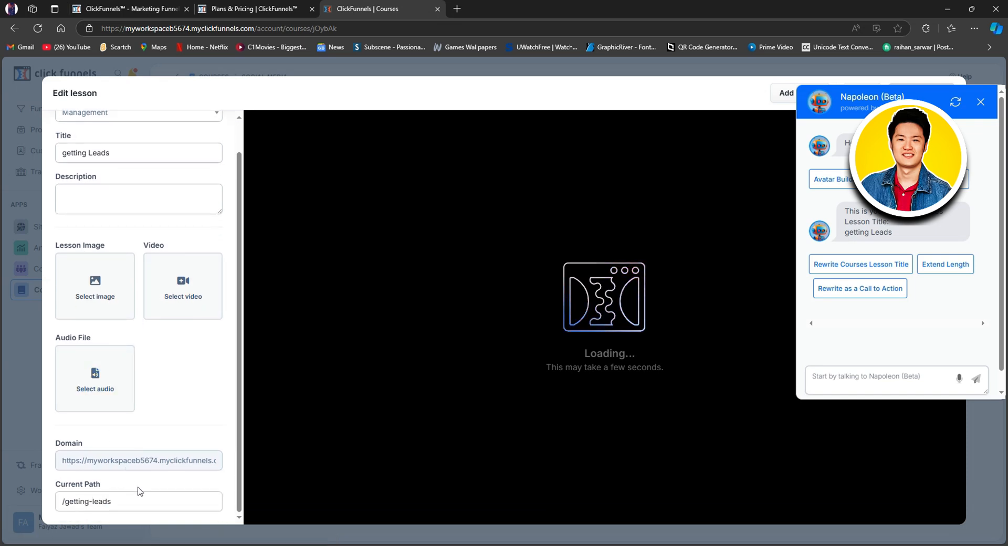
scroll(138, 473, "up", 1)
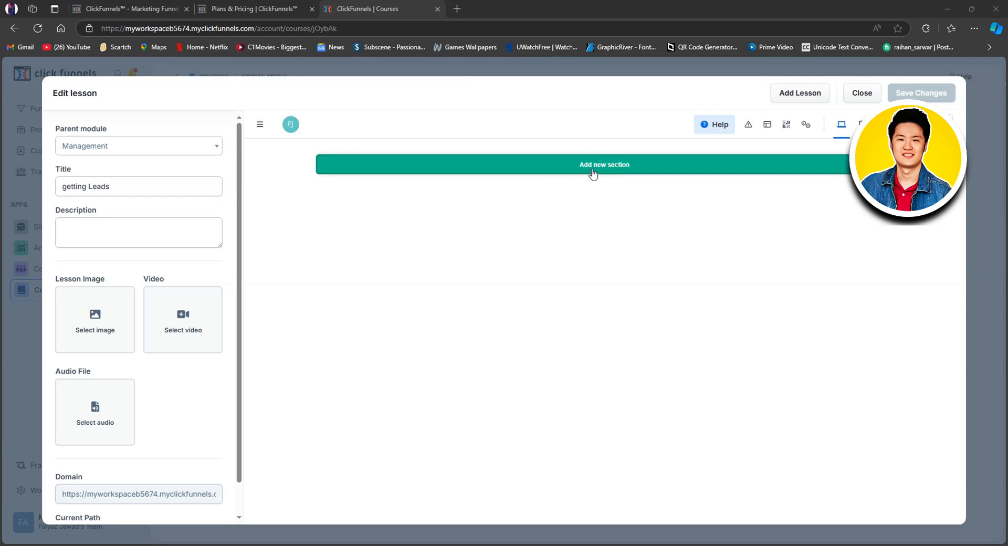
- Browse the section templates available for the lesson page, including the Header designs
left_click(601, 166)
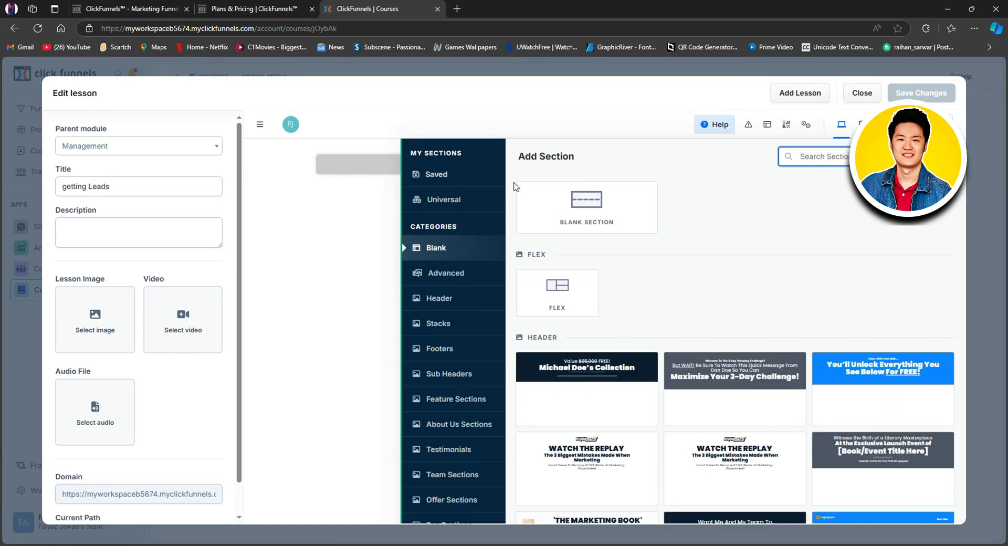
scroll(640, 378, "down", 3)
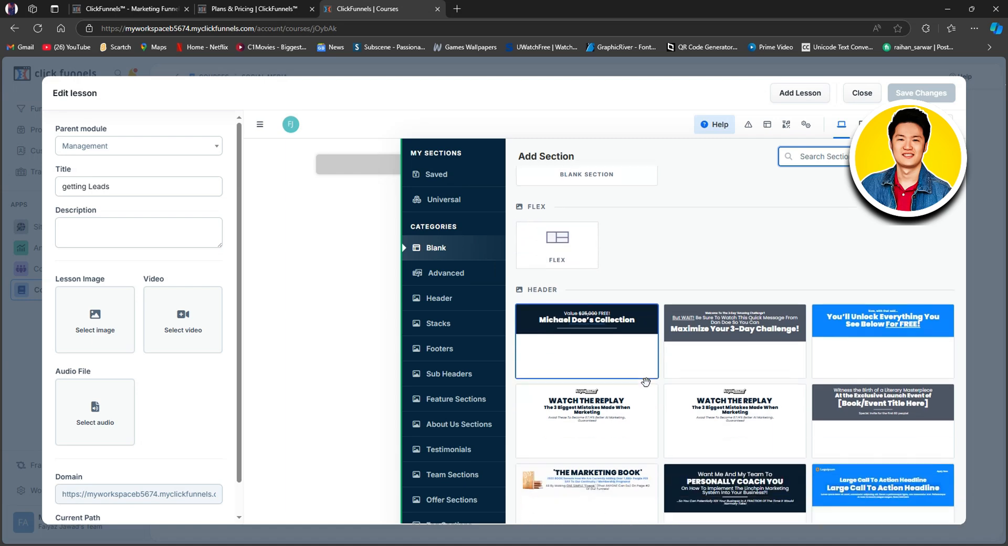
scroll(646, 383, "down", 1)
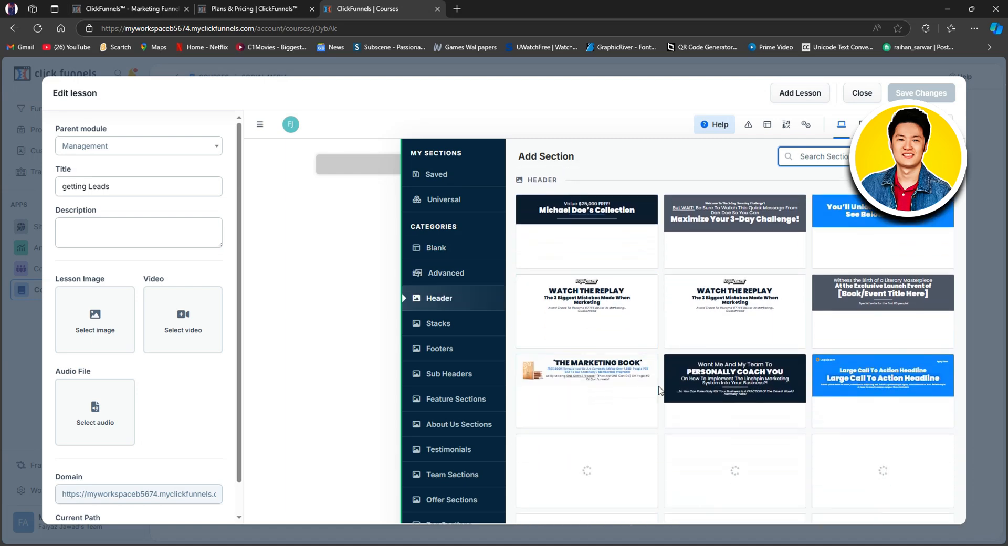
scroll(660, 391, "down", 1)
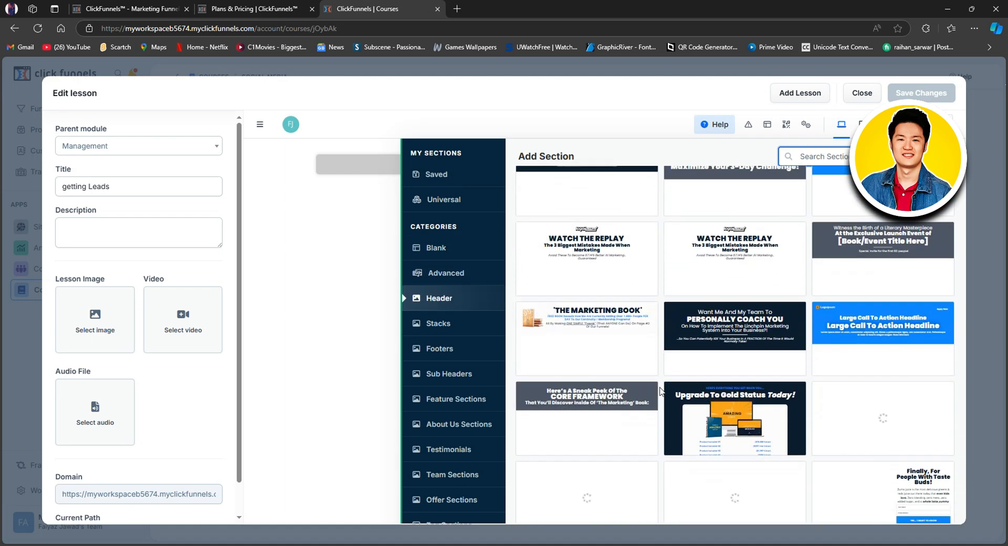
scroll(660, 391, "down", 1)
scroll(660, 390, "down", 1)
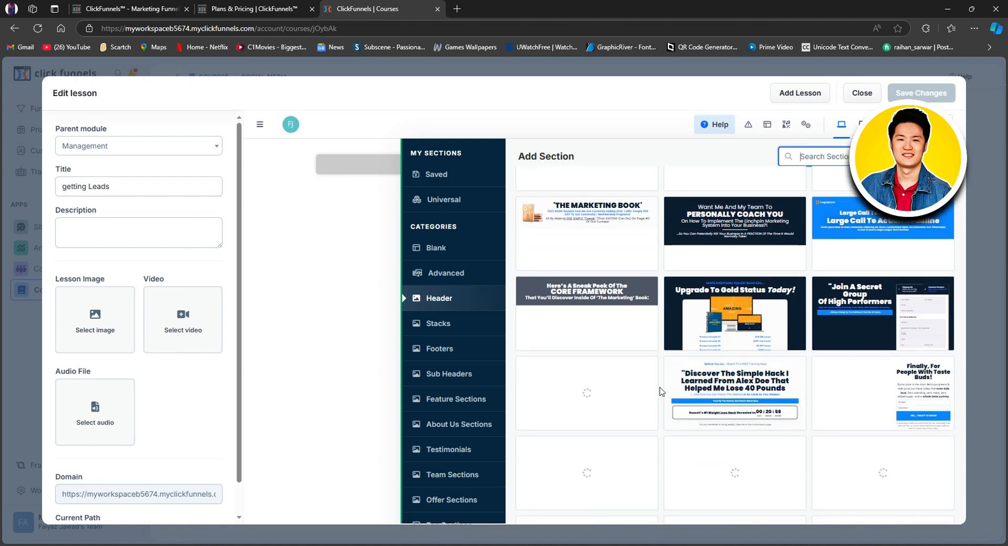
scroll(660, 391, "down", 4)
scroll(660, 391, "up", 7)
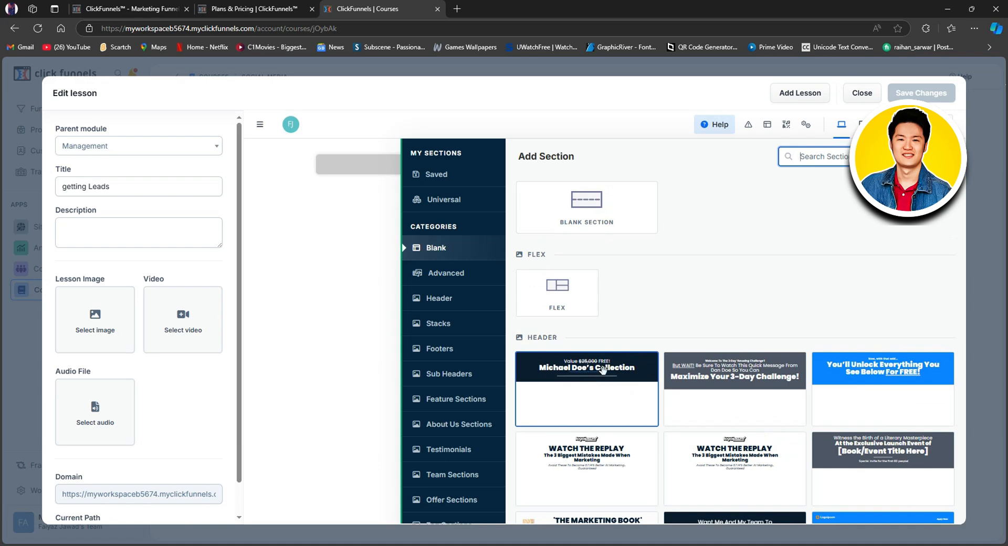
- Add the first Header template, the dark "Value $25,000 FREE!" section, to the empty lesson page
left_click_drag(591, 378, 624, 185)
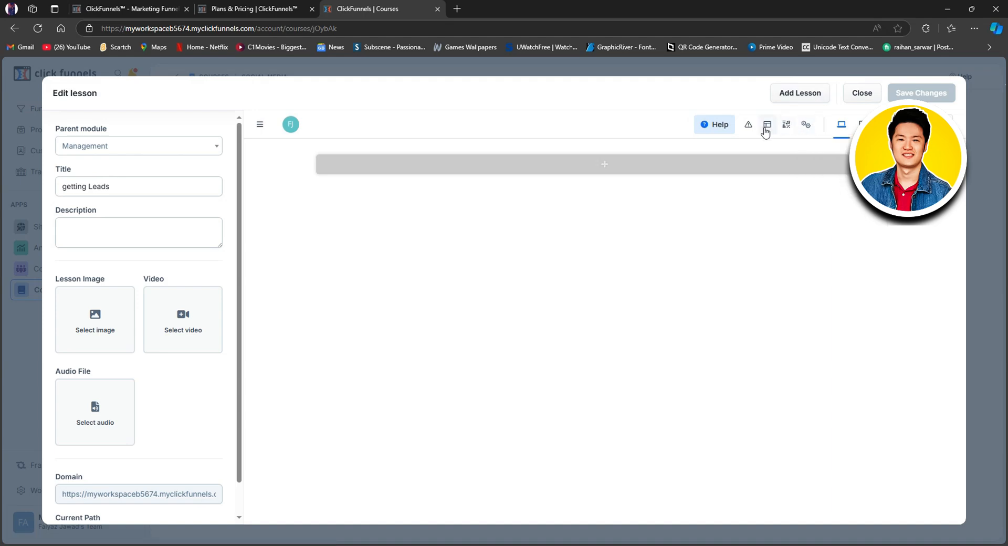
left_click(789, 130)
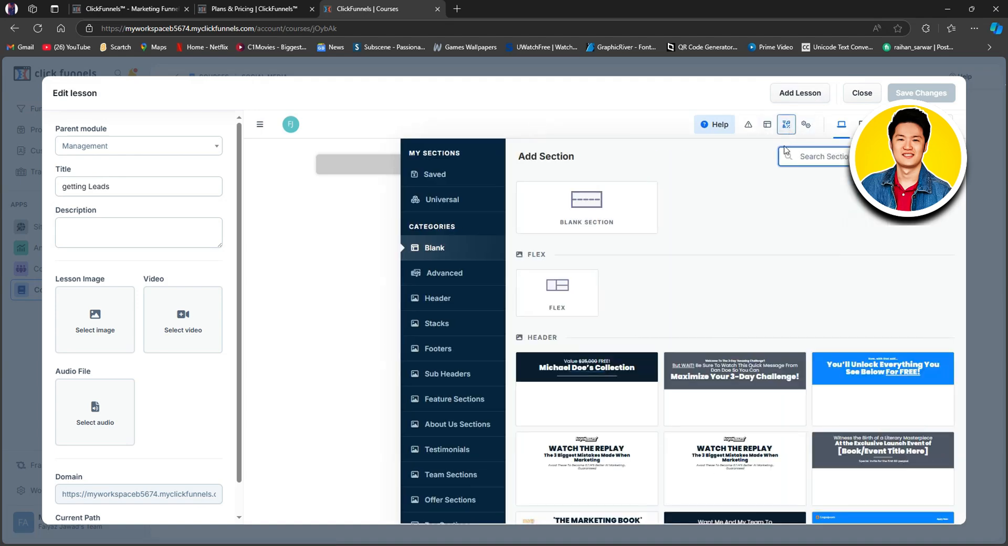
left_click(945, 157)
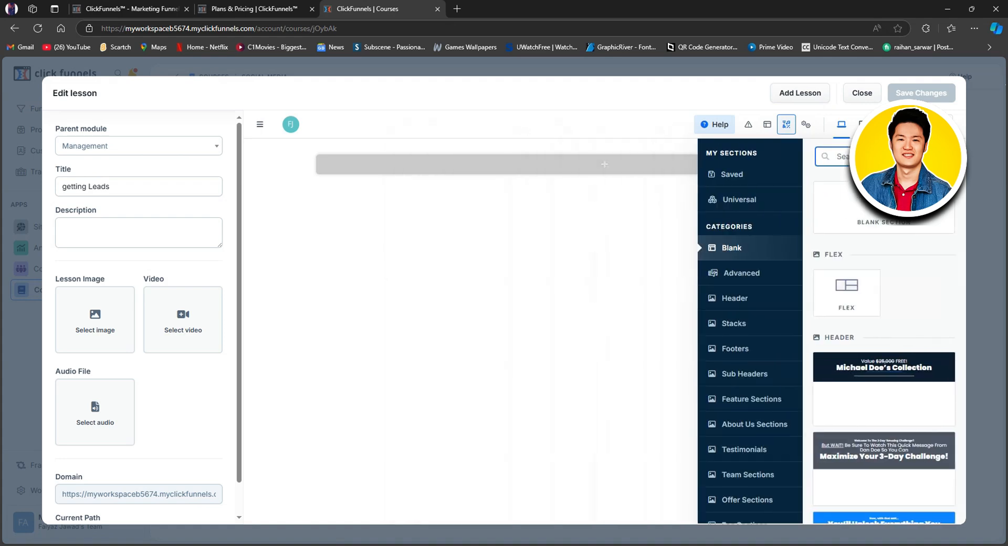
left_click_drag(905, 355, 604, 175)
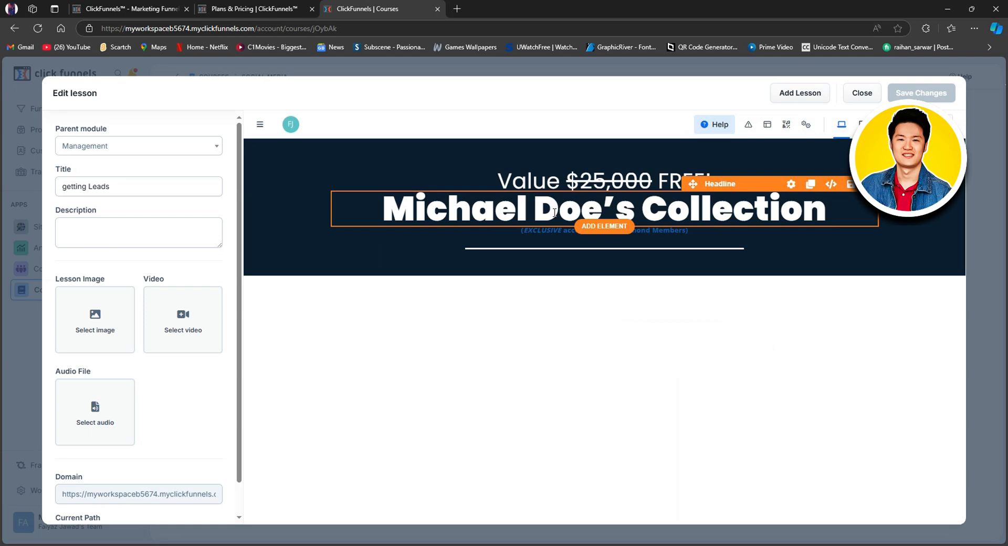
- Replace the large headline in the header section with "Marketing 404"
left_click_drag(388, 209, 468, 212)
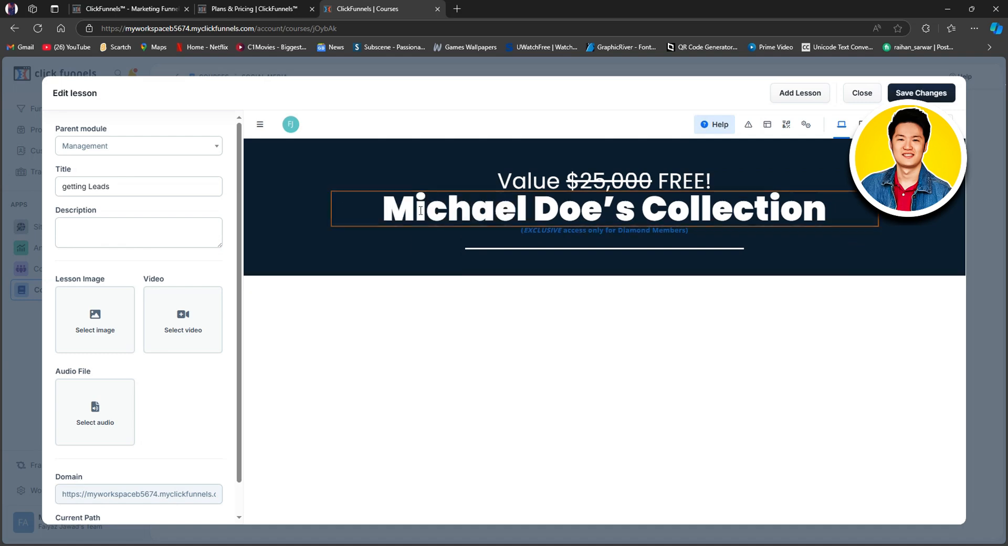
double_click(392, 210)
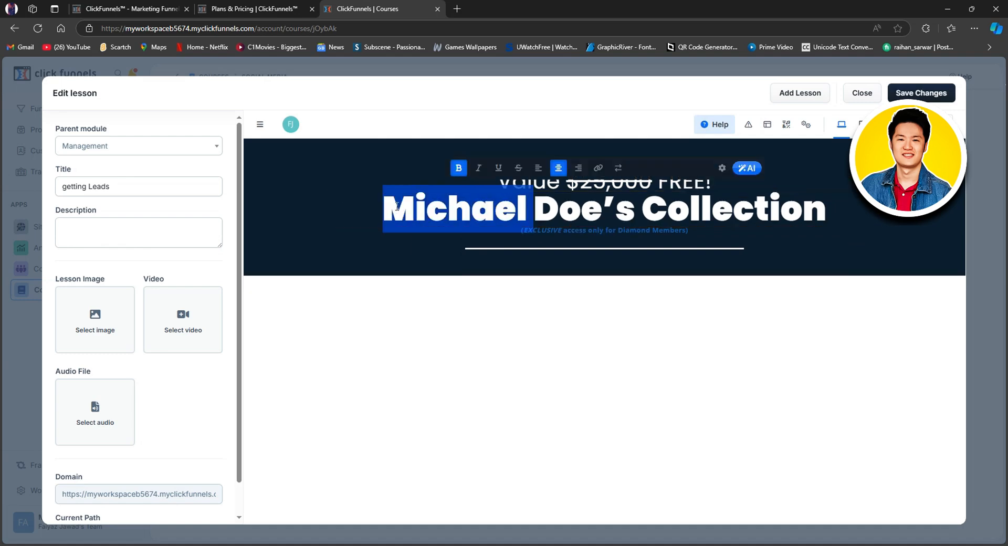
triple_click(397, 206)
type("M")
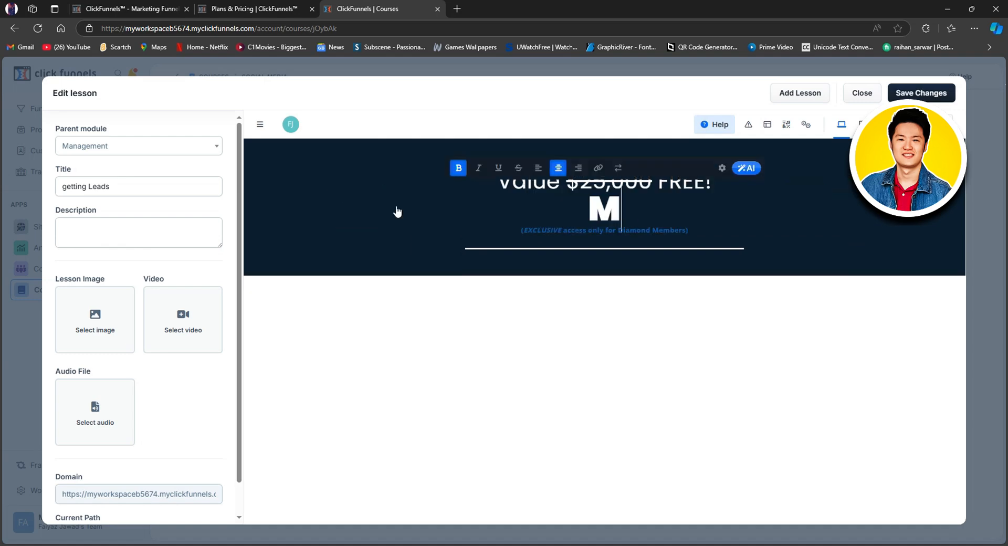
type("arketing 404")
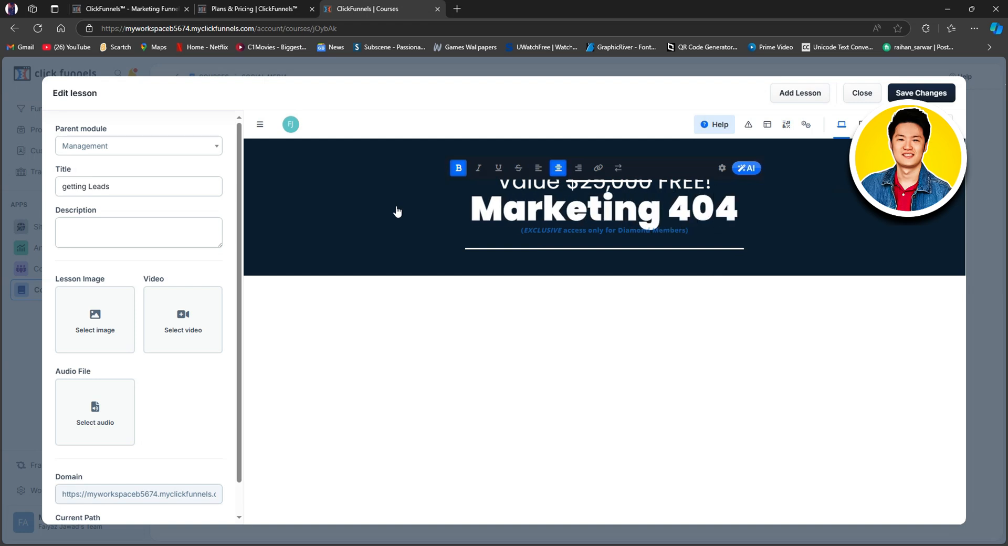
- Proceed without saving the page changes, create a second lesson titled "Okay Done" in the Management module, and close the lesson editor
left_click(781, 96)
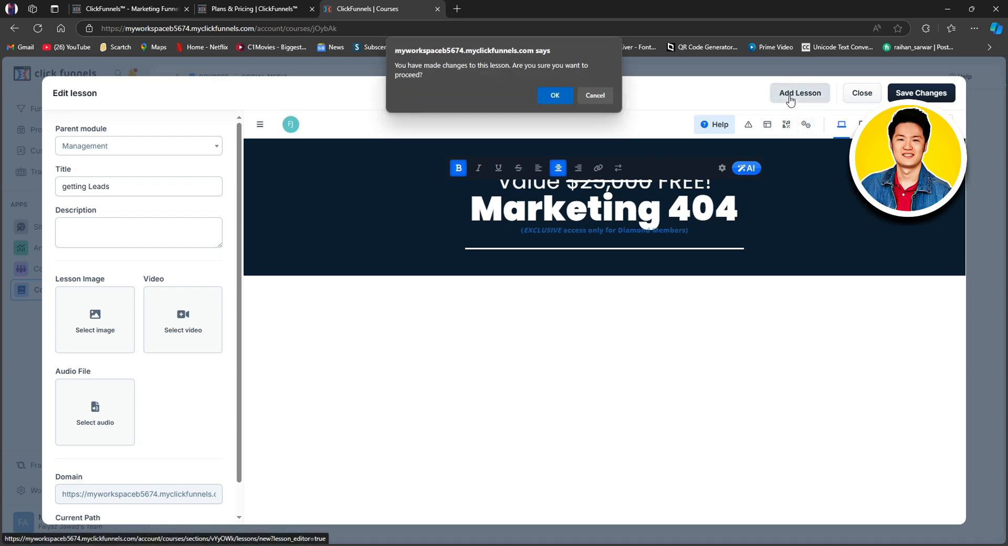
left_click(546, 94)
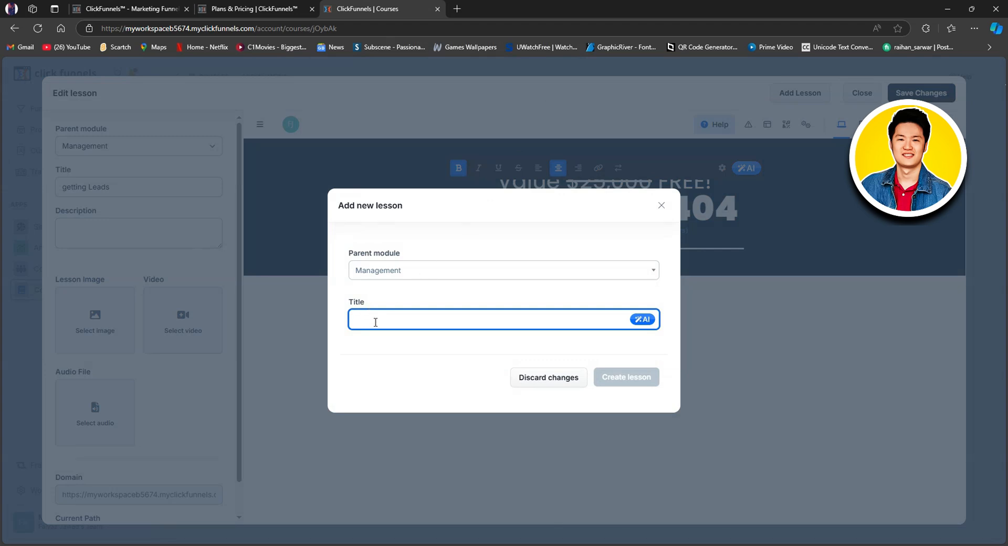
type("Okay Done")
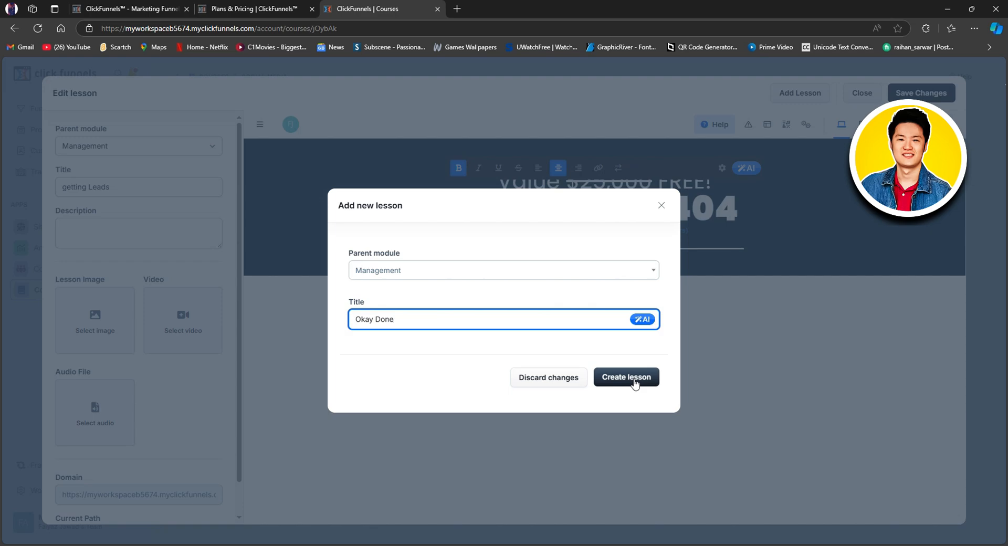
left_click(635, 384)
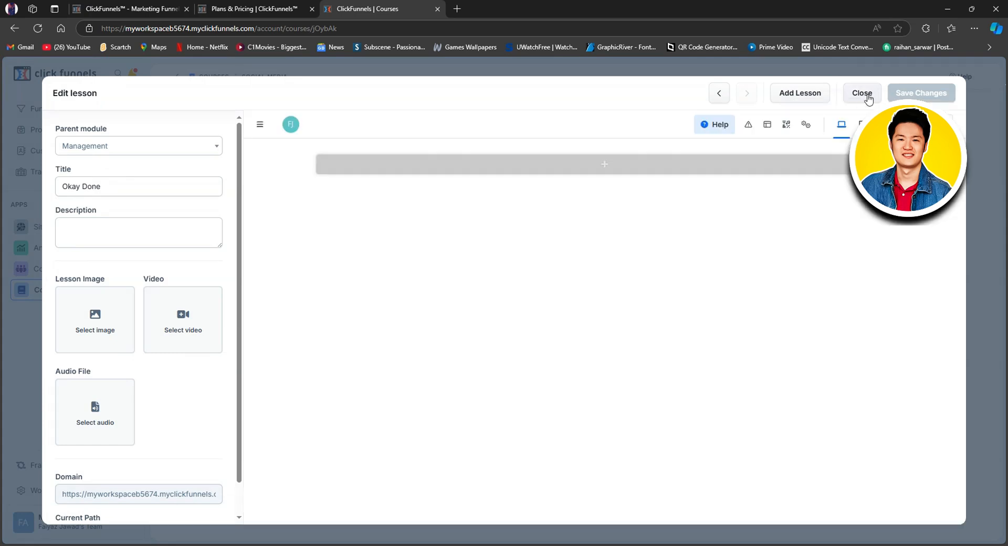
left_click(864, 94)
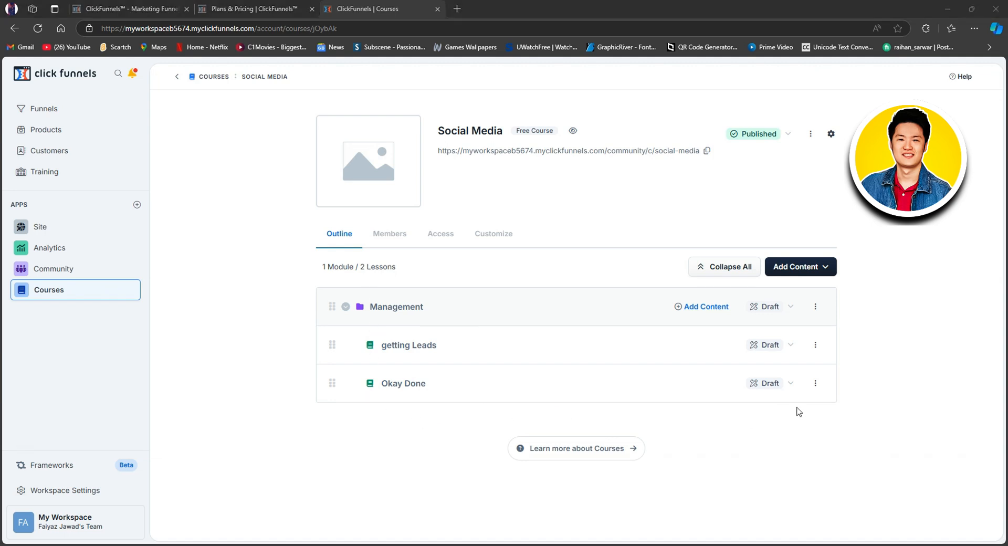
- Check the publishing options of the Management module, view its Lock settings, and discard the changes
left_click(787, 308)
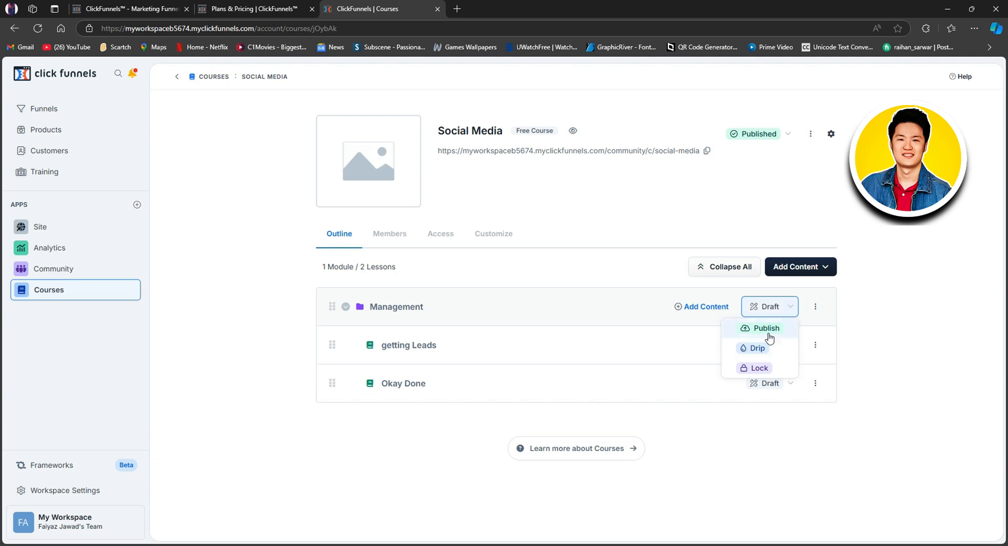
left_click(758, 368)
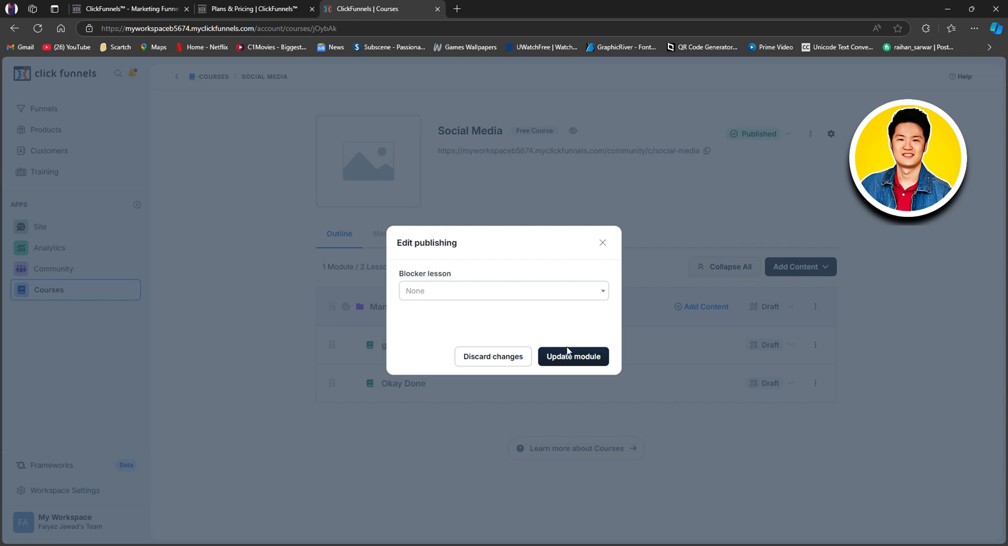
left_click(502, 358)
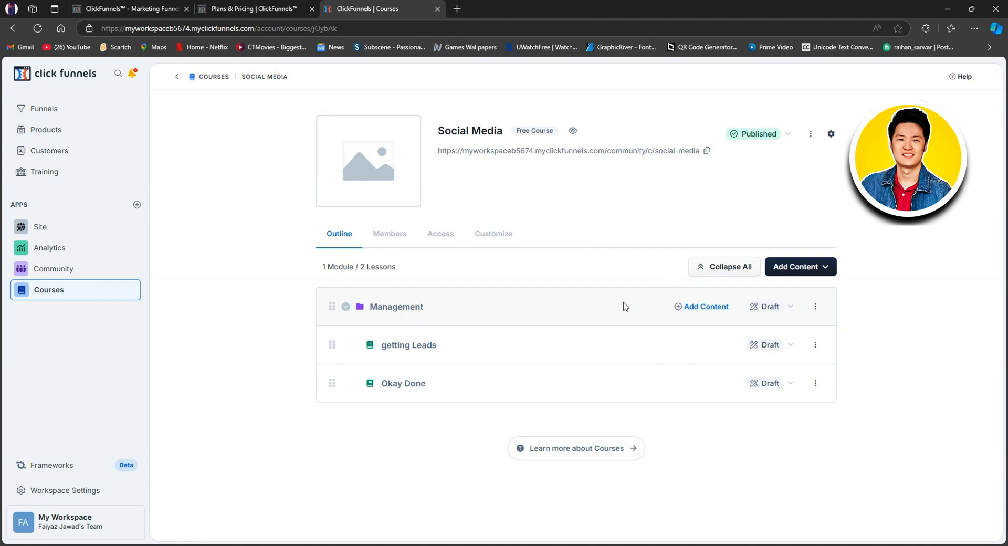
- View the enrolled members of the Social Media course
left_click(401, 238)
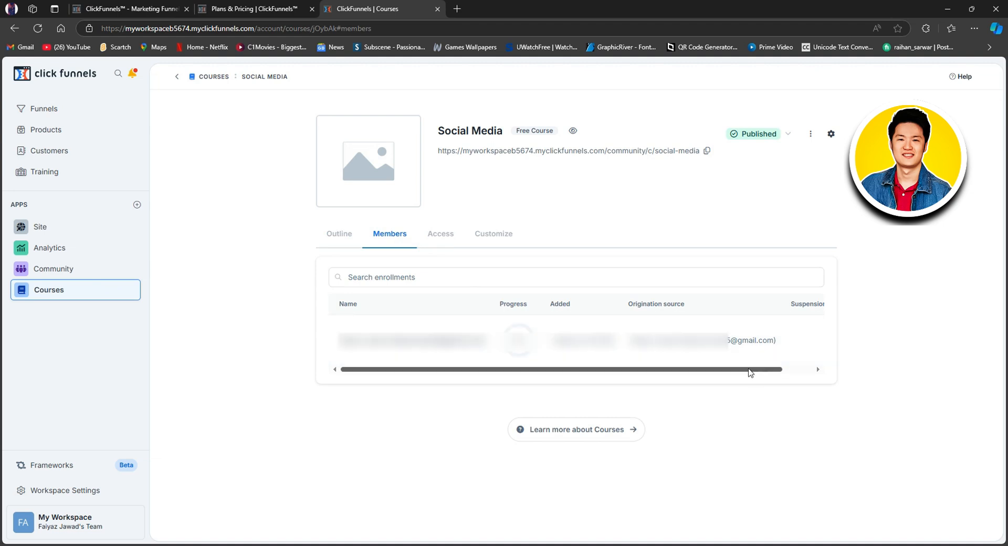
left_click_drag(752, 370, 698, 375)
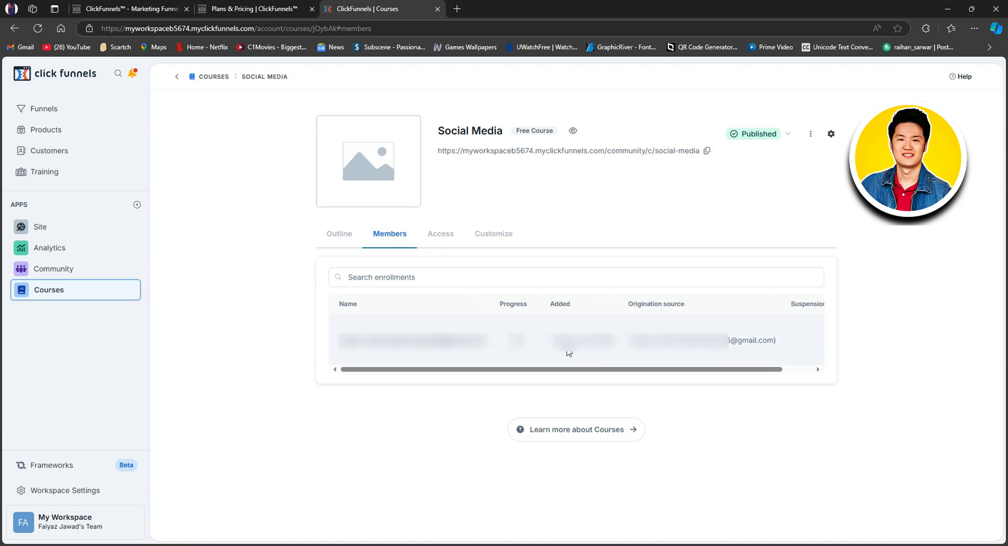